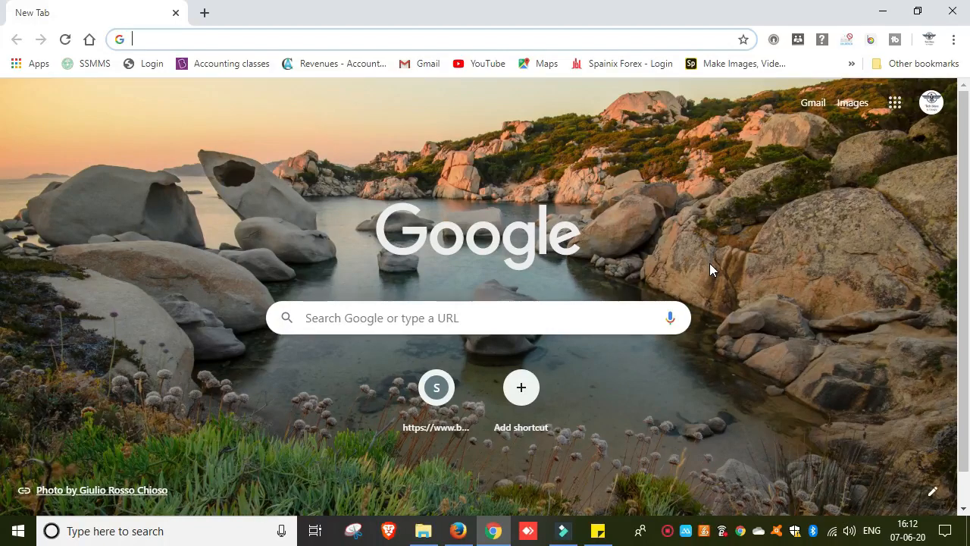
Open google.com and search for "cyberfox 43.0.1 64 bit".
click(278, 40)
text(g)
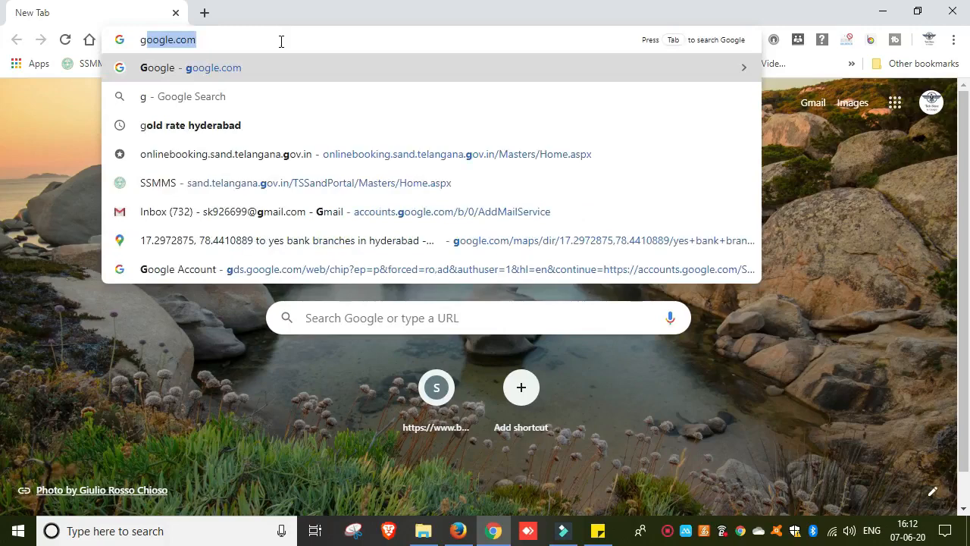
key(Return)
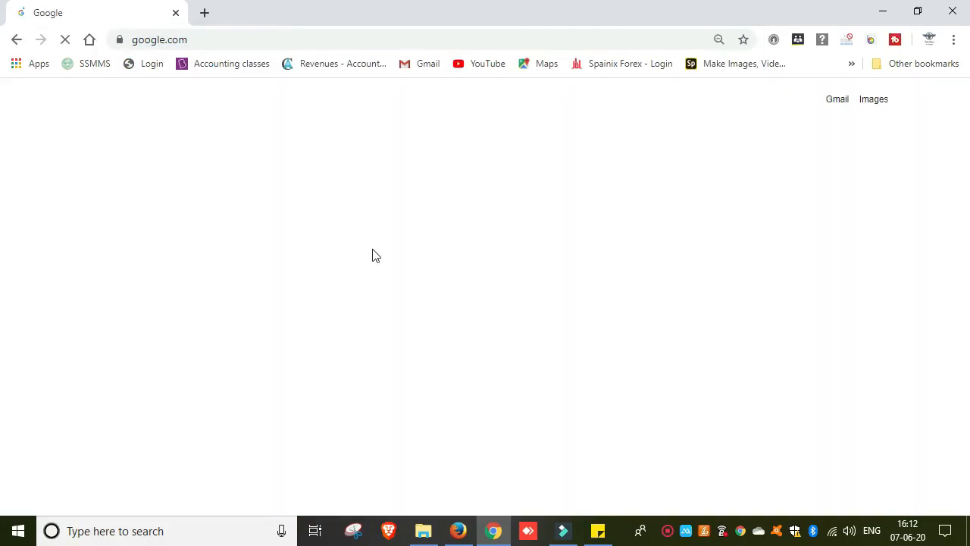
click(370, 294)
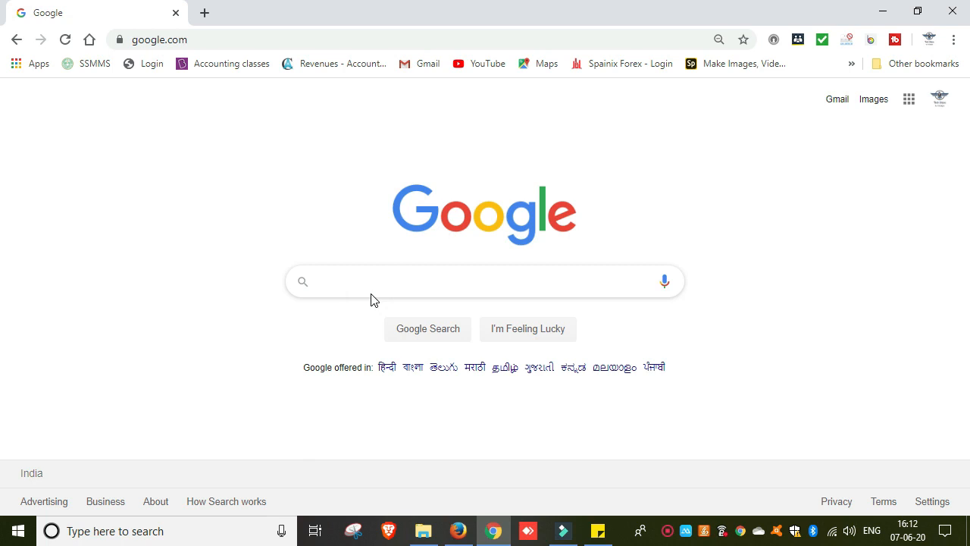
click(377, 281)
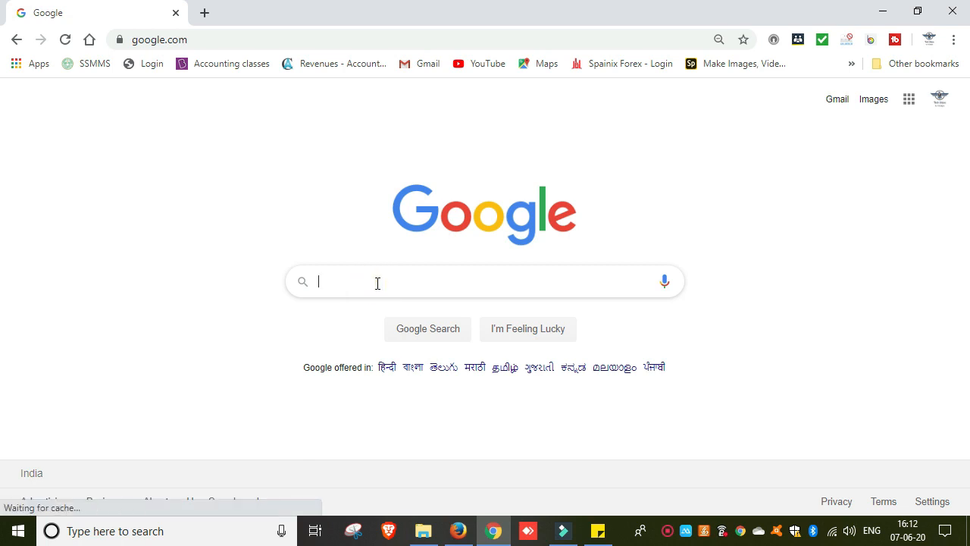
text(c)
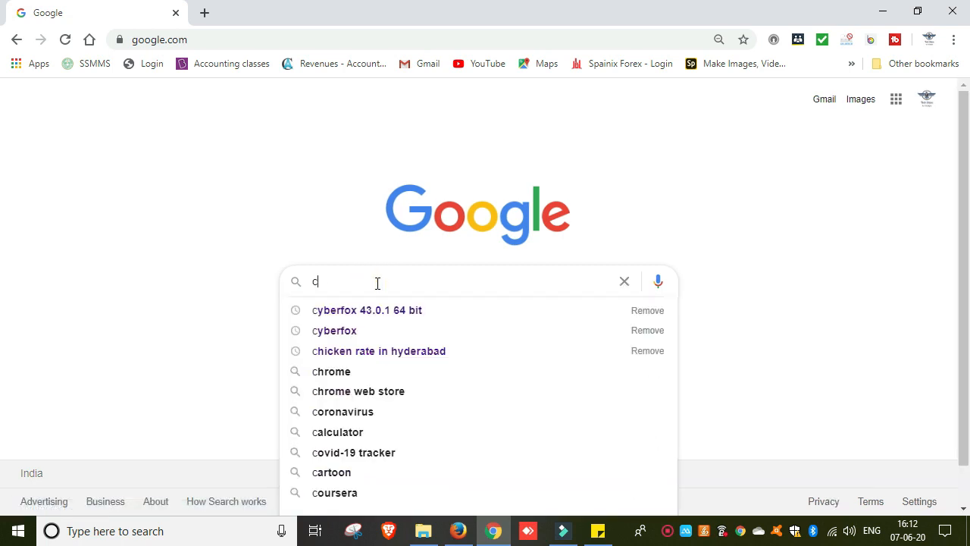
click(381, 312)
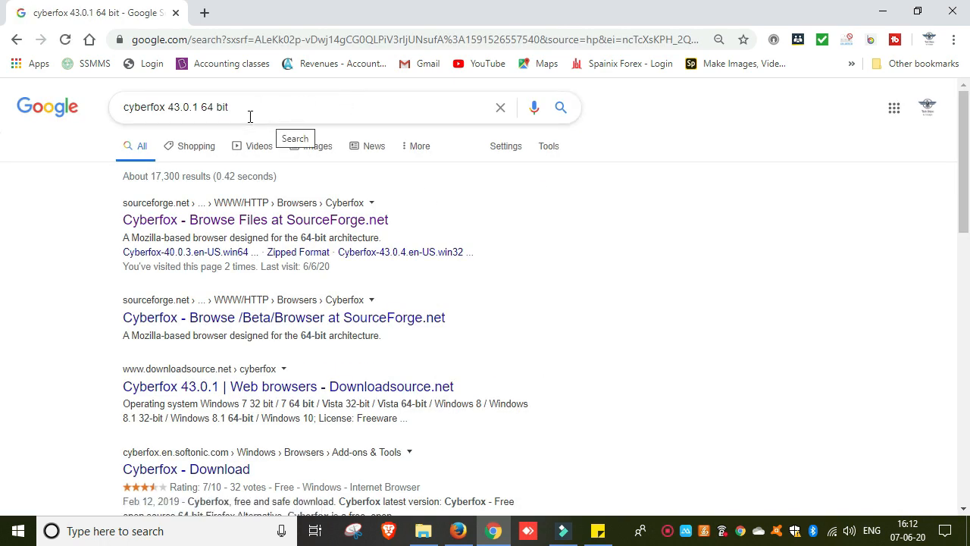
Open Cyberfox's SourceForge files page from the search results and request the download of Cyberfox-43.0.1.en-US.win64-x86_64.intel.exe.
click(271, 222)
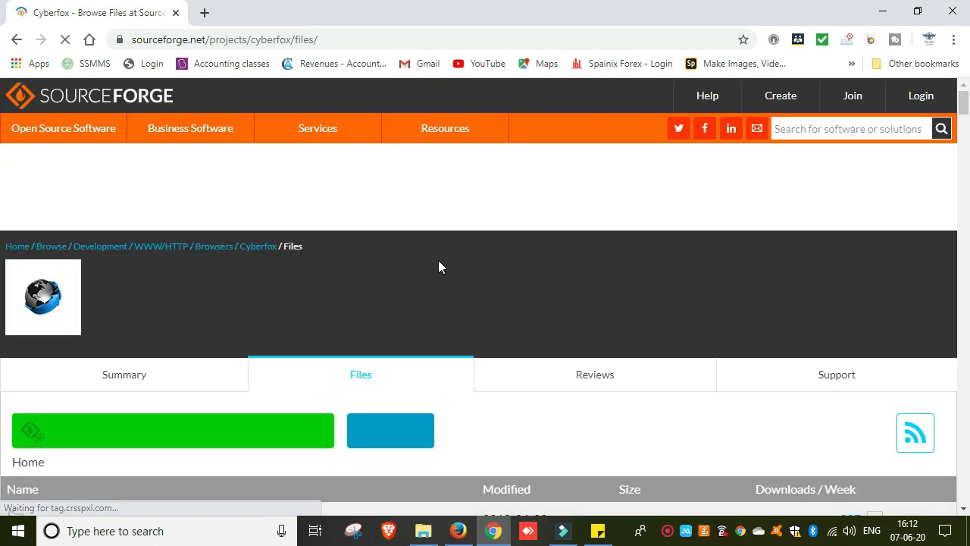
scroll(424, 296, down, 3)
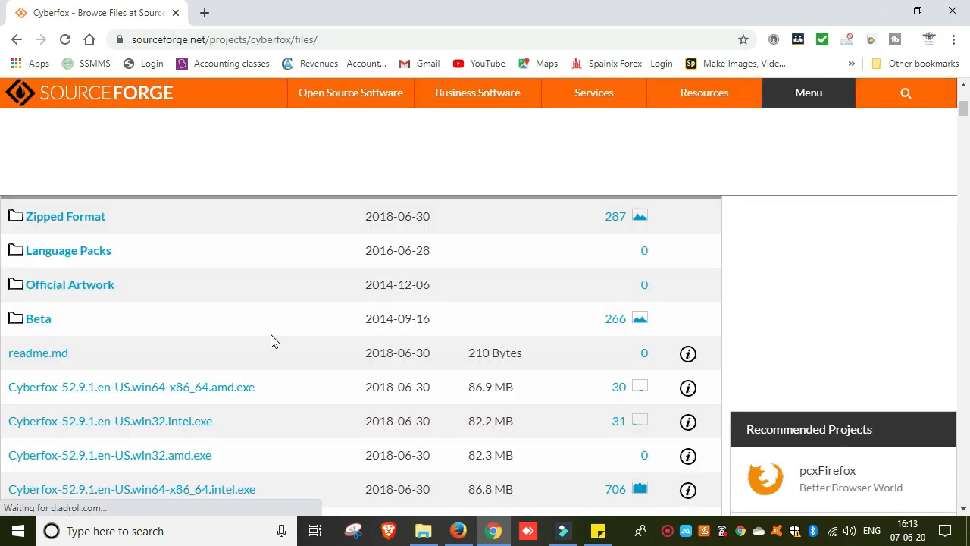
scroll(271, 340, down, 6)
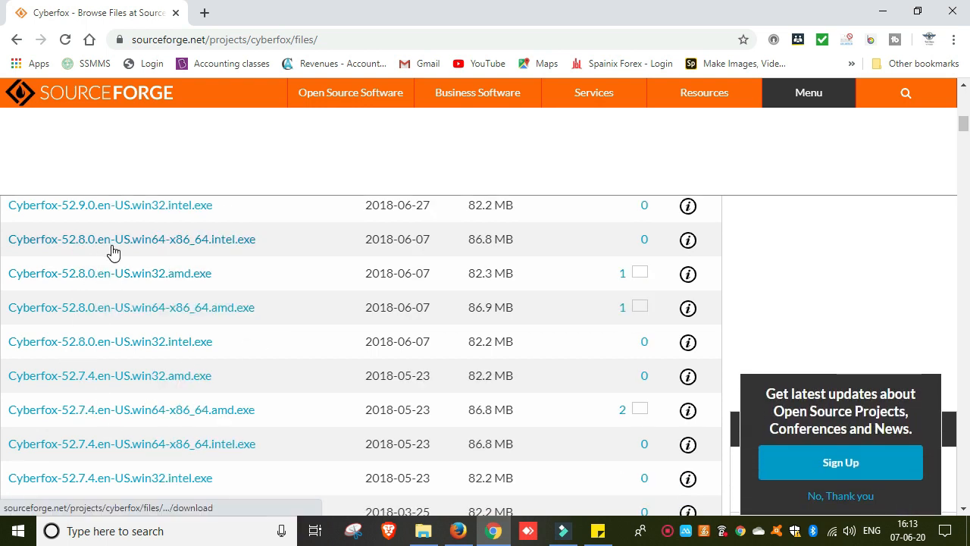
scroll(133, 273, down, 1)
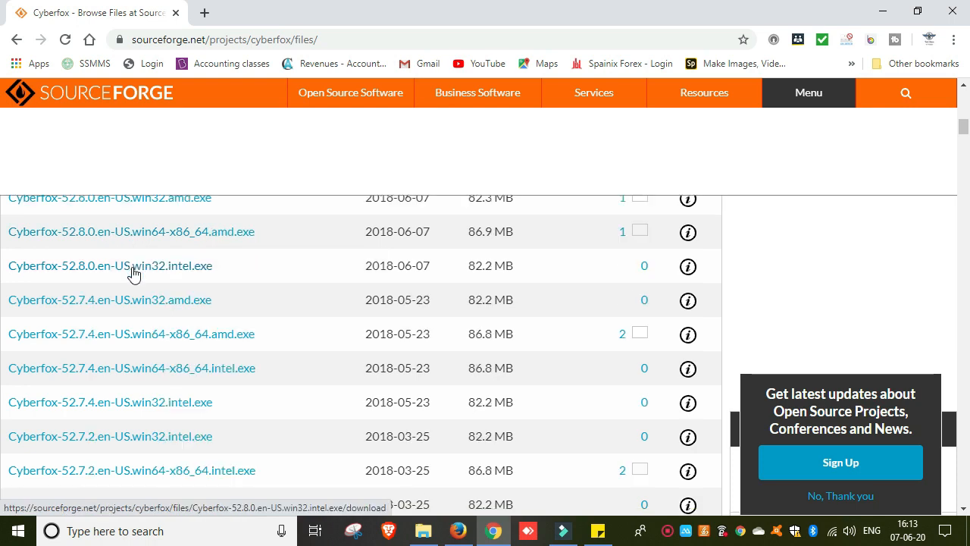
scroll(133, 273, down, 10)
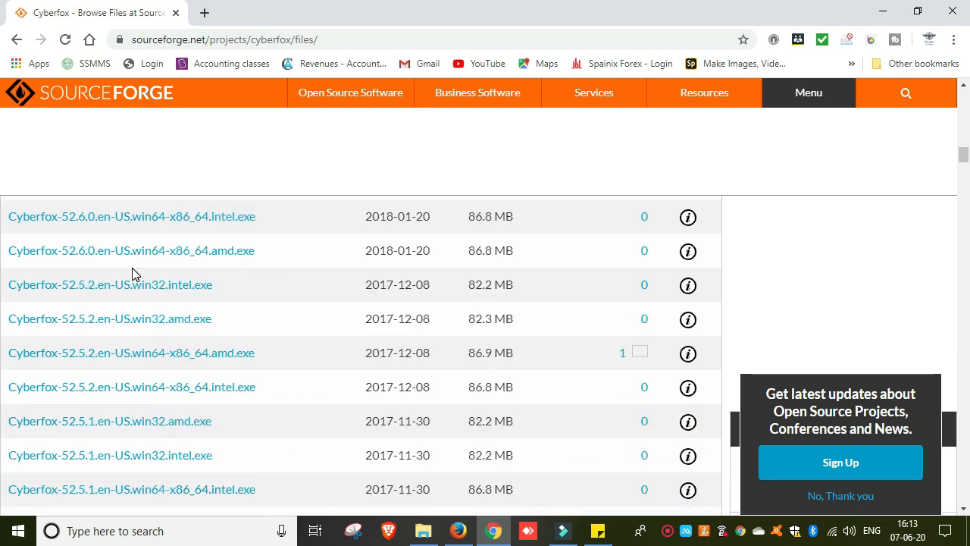
scroll(144, 341, down, 3)
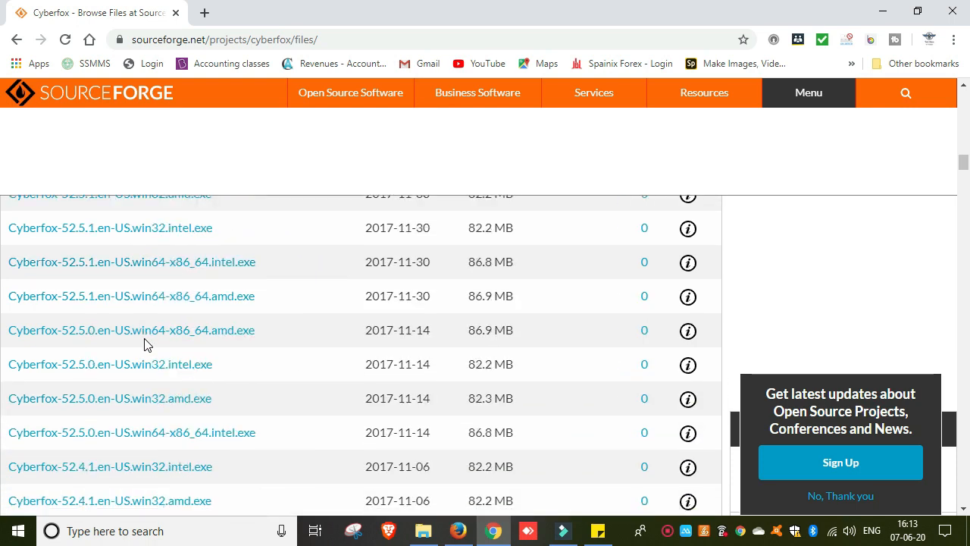
scroll(146, 344, down, 9)
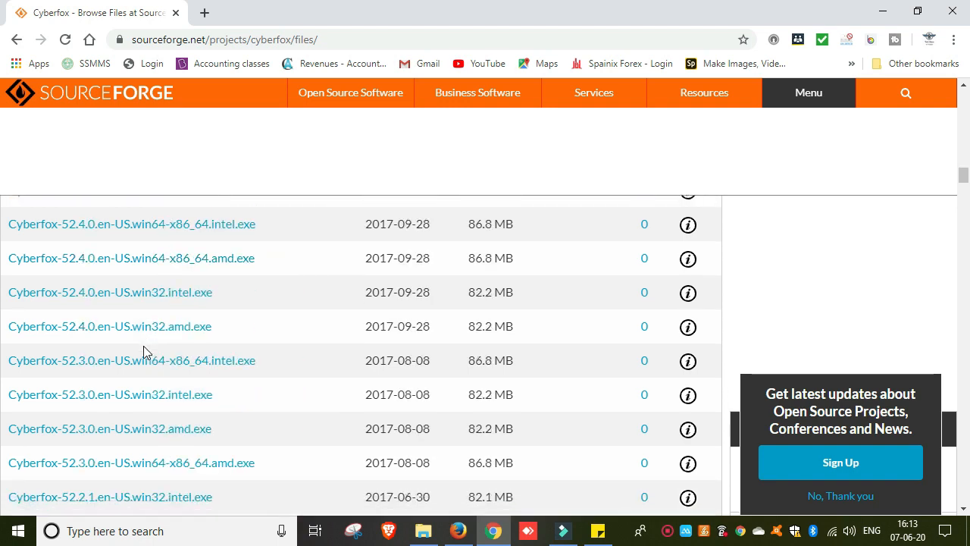
scroll(146, 351, down, 8)
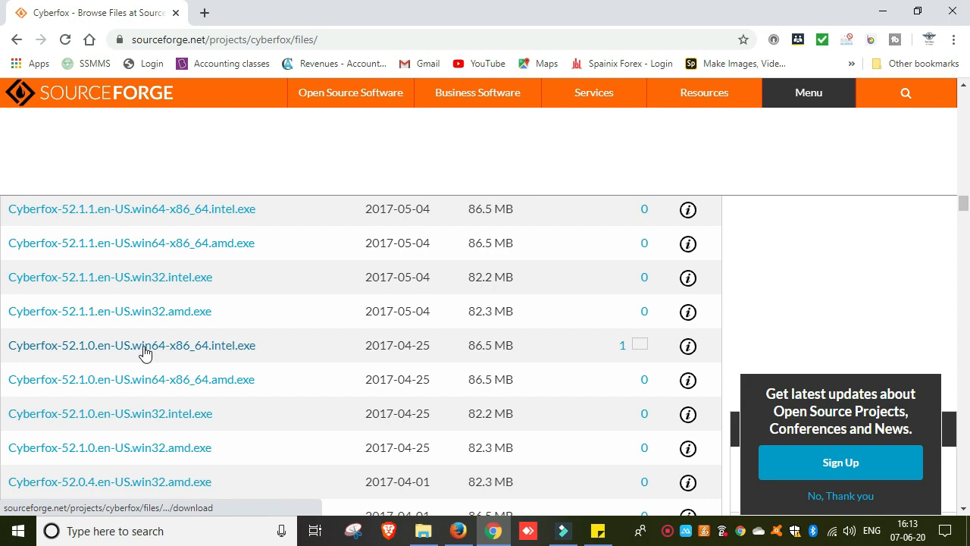
scroll(145, 352, down, 10)
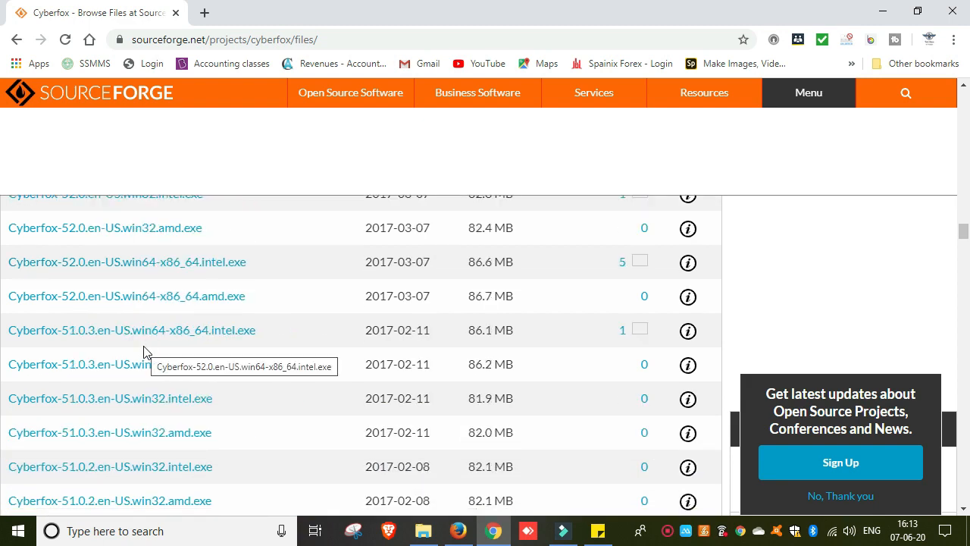
scroll(145, 351, down, 5)
scroll(144, 351, down, 15)
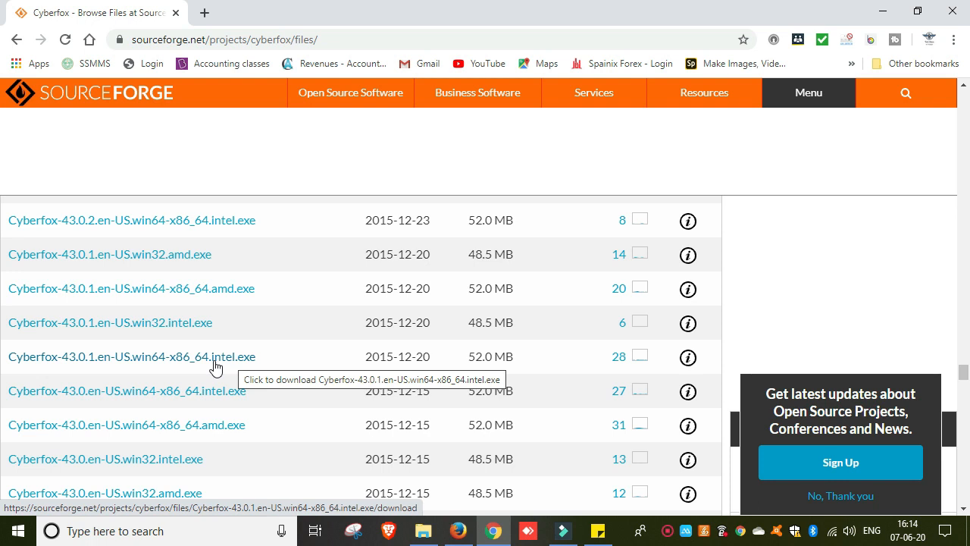
click(214, 366)
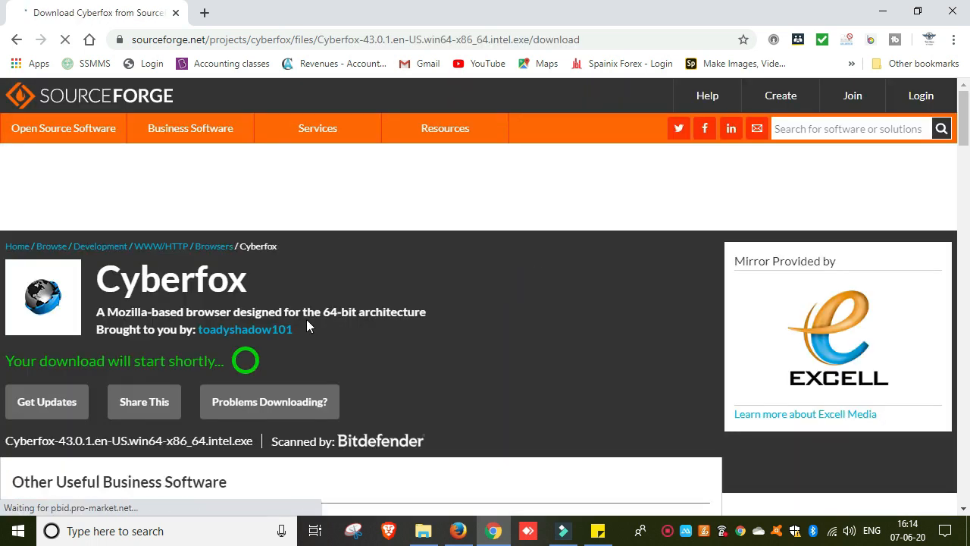
Save the Cyberfox installer to New Volume (E:) under its suggested file name.
scroll(317, 302, down, 3)
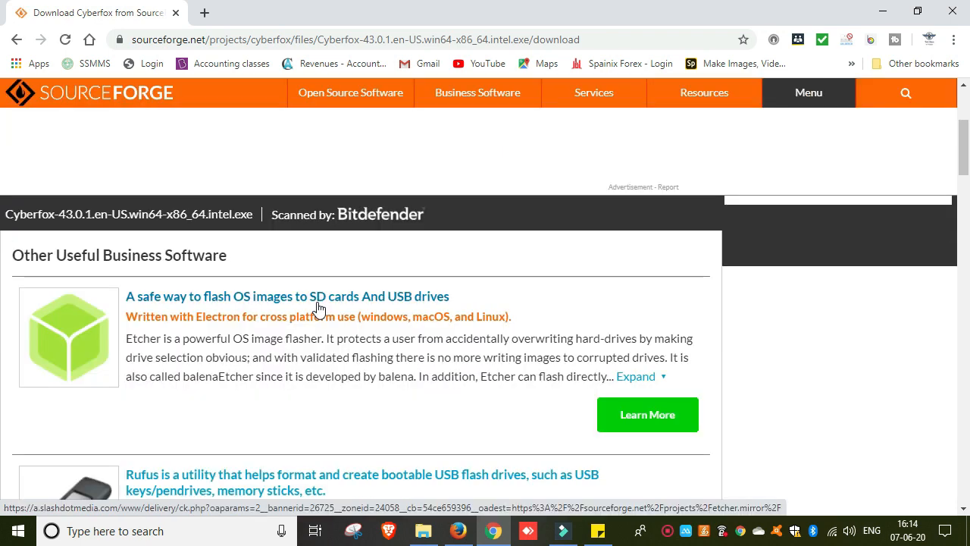
scroll(318, 307, up, 3)
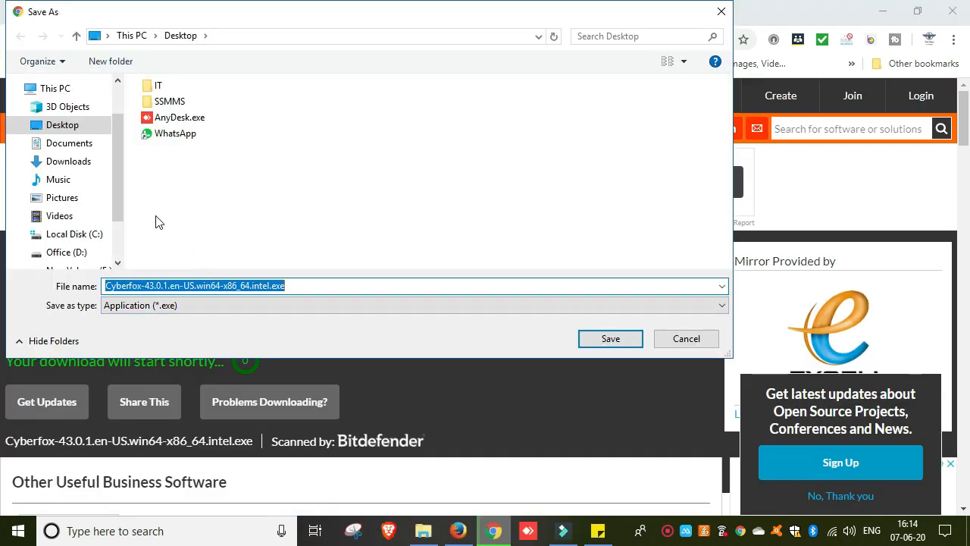
scroll(95, 245, down, 1)
click(74, 250)
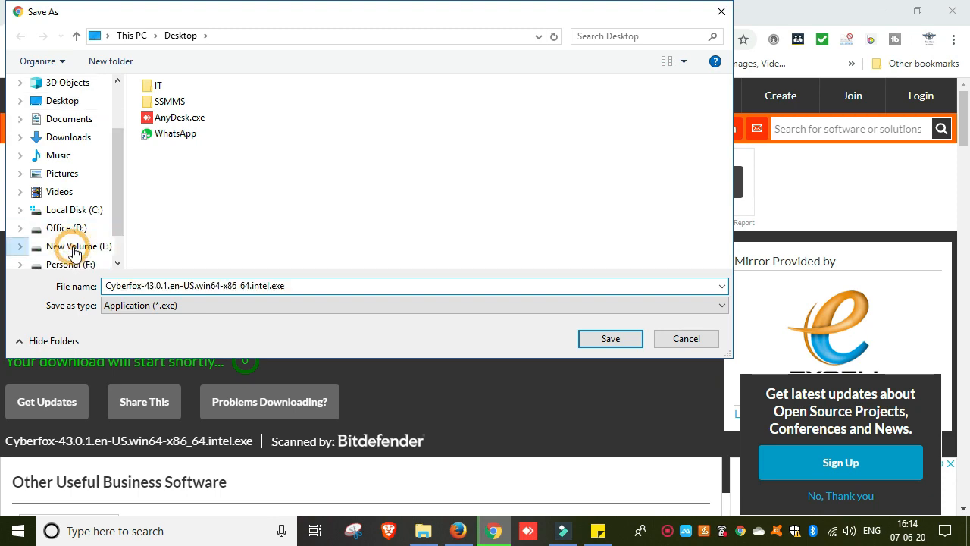
click(598, 339)
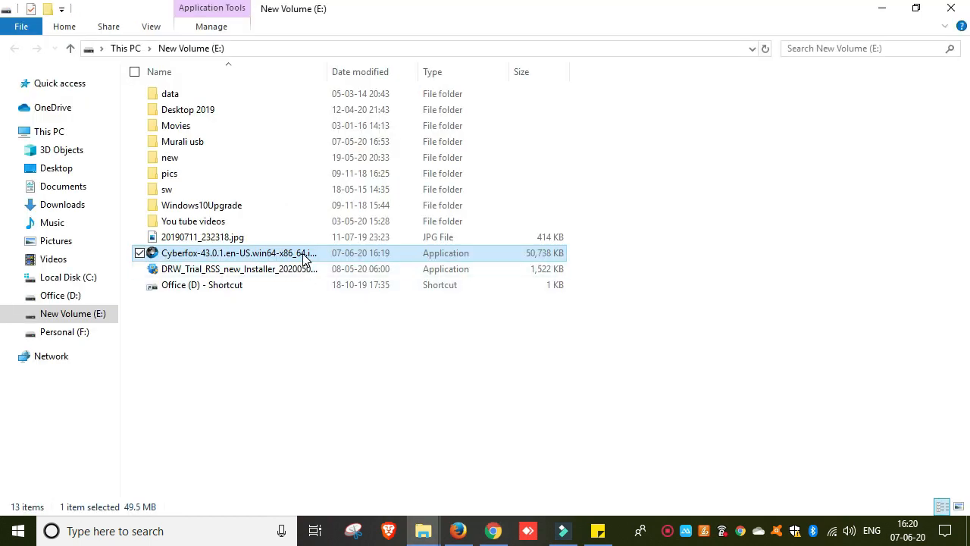
Run the downloaded Cyberfox 43.0.1 installer from New Volume (E:) and accept its license agreement.
double_click(303, 258)
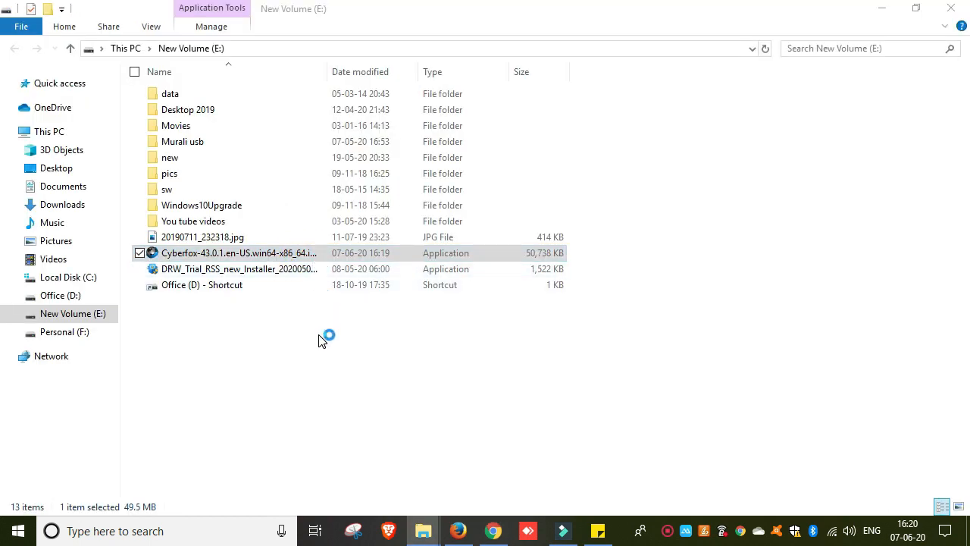
click(498, 303)
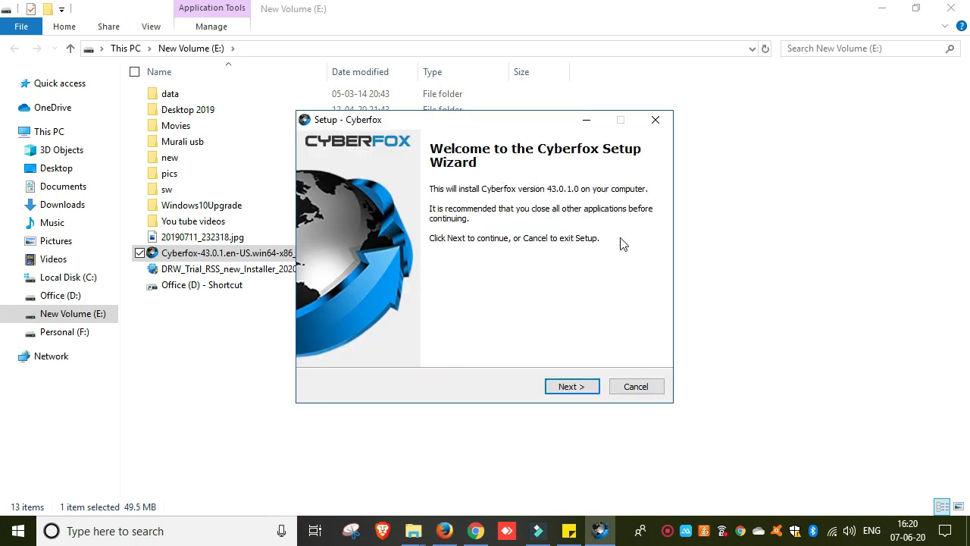
click(570, 386)
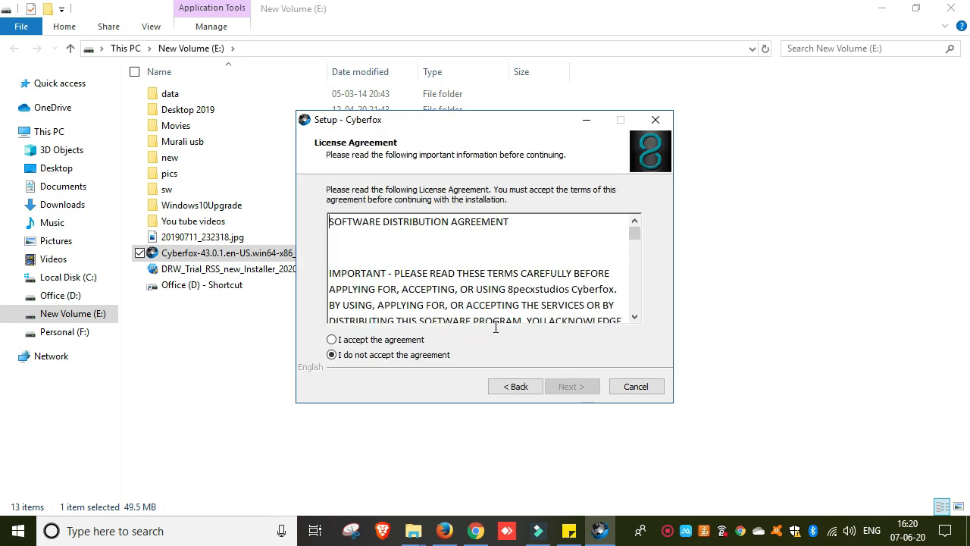
click(416, 341)
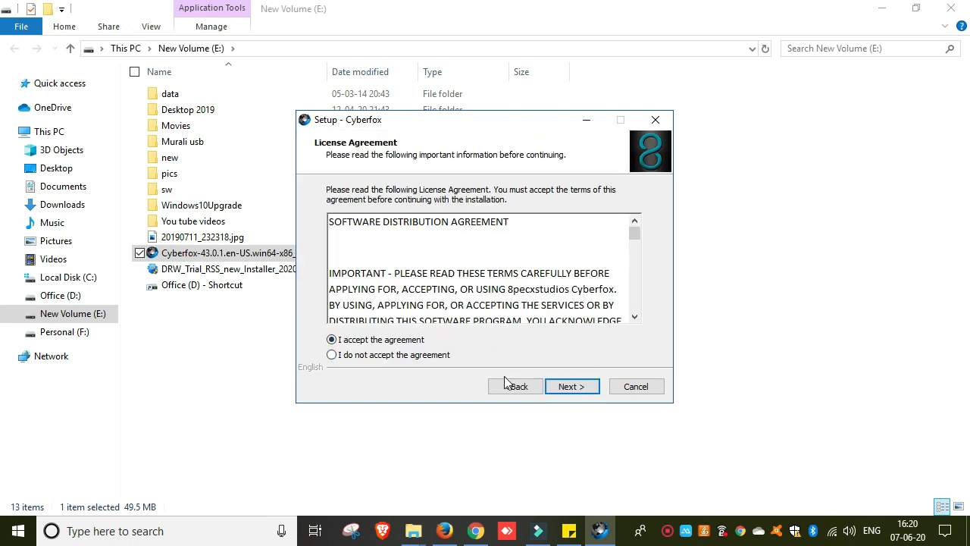
click(570, 387)
Skim the setup's release information and keep the default destination C:\Program Files\Cyberfox and Start Menu folder Cyberfox.
scroll(544, 286, down, 5)
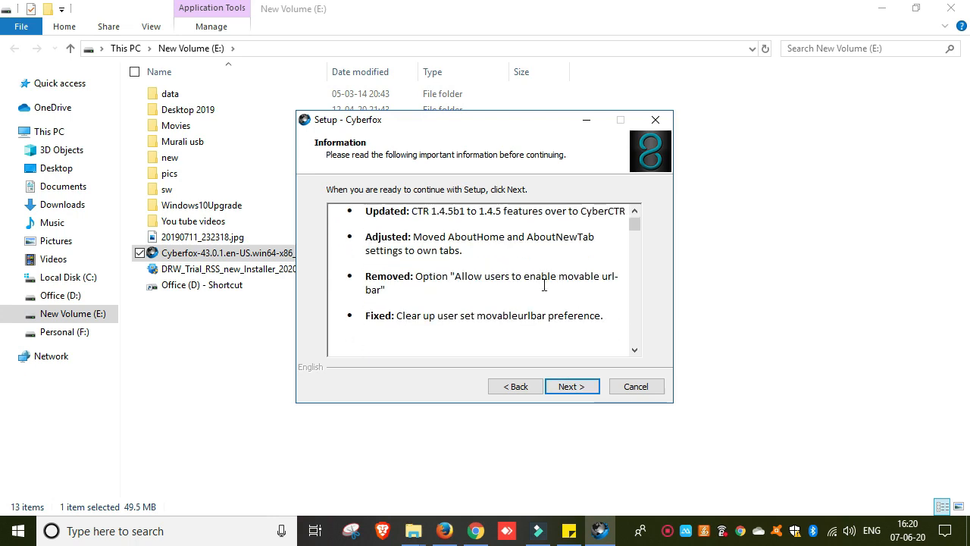
scroll(544, 287, down, 15)
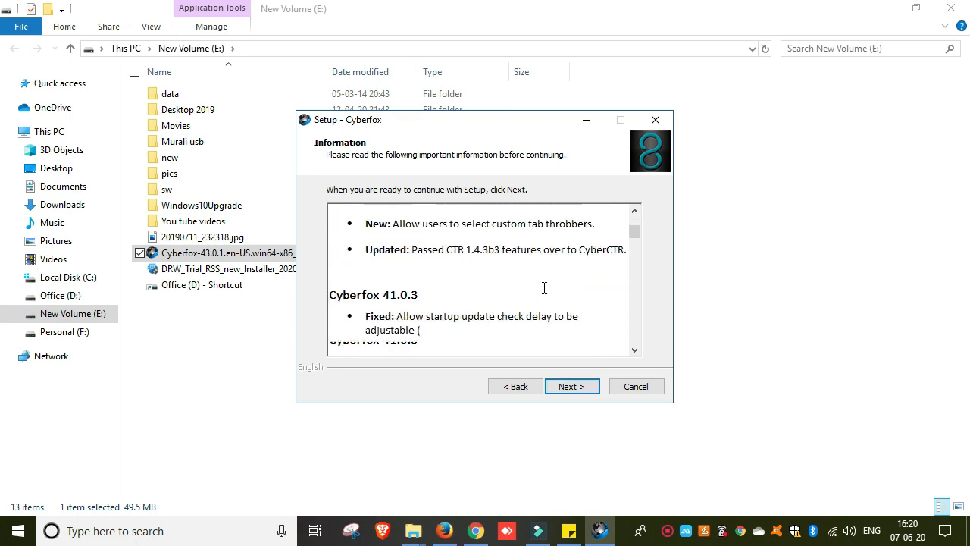
scroll(544, 289, down, 5)
click(568, 386)
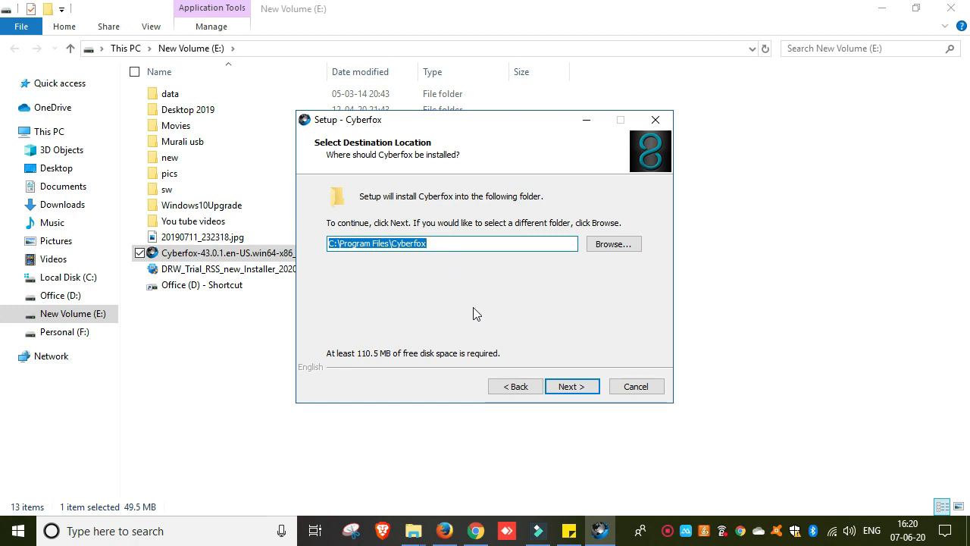
click(570, 387)
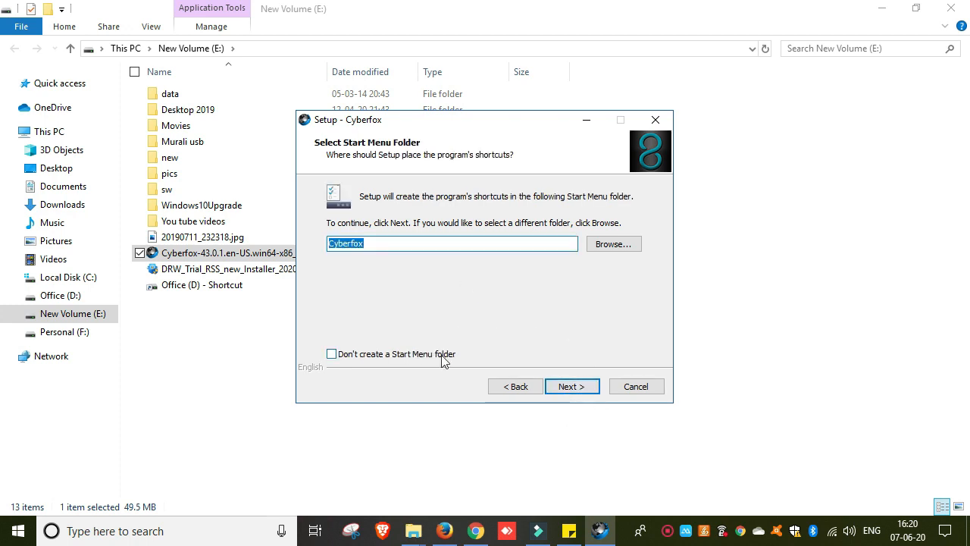
click(583, 390)
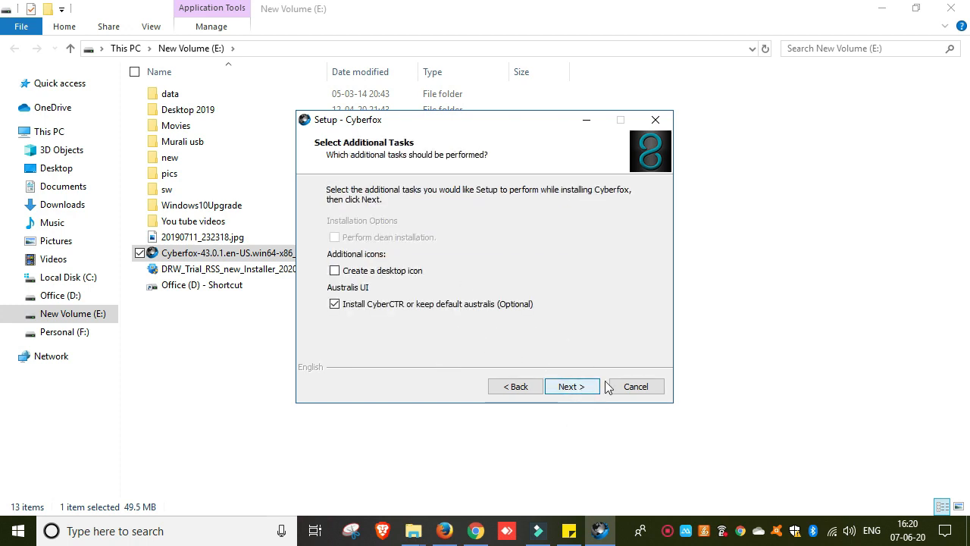
Enable the desktop icon, keep the CyberCTR option selected, and install Cyberfox.
click(402, 273)
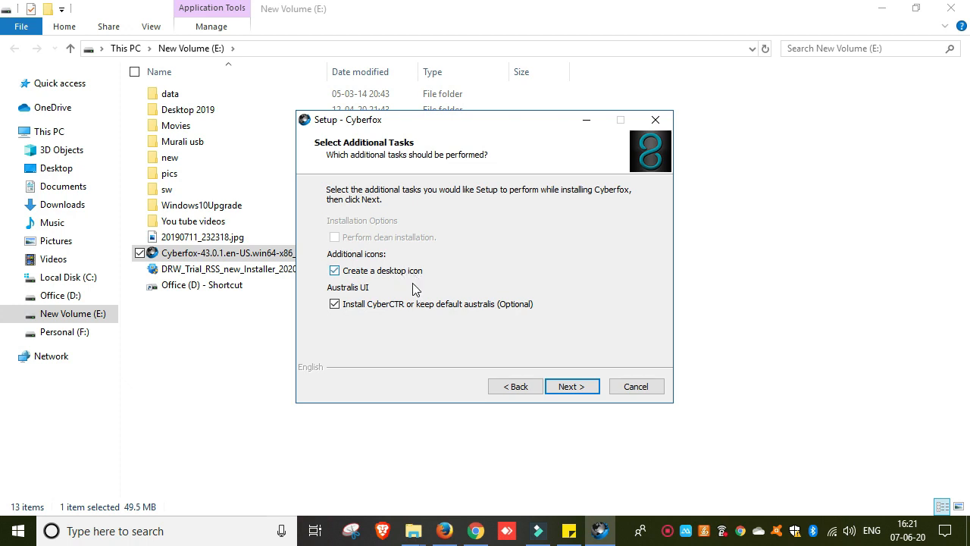
click(558, 390)
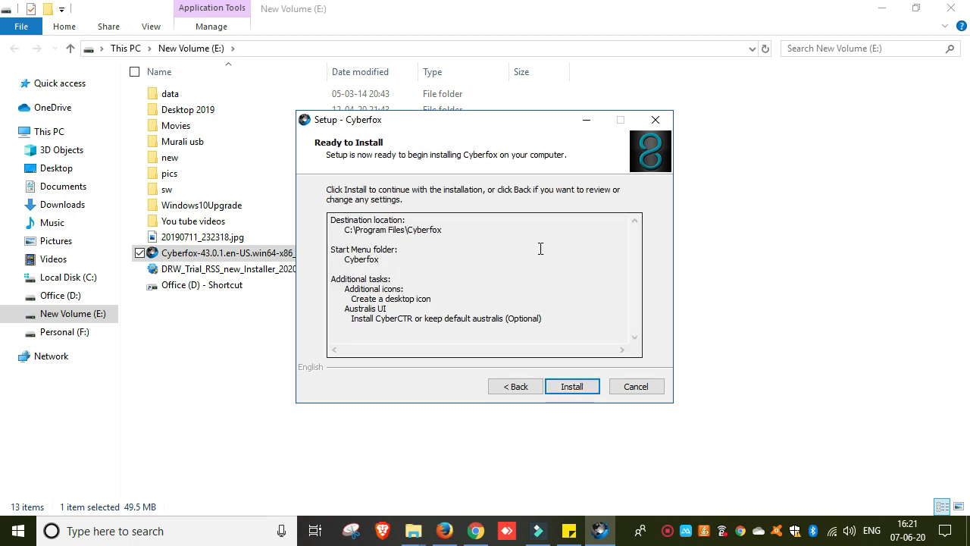
click(570, 387)
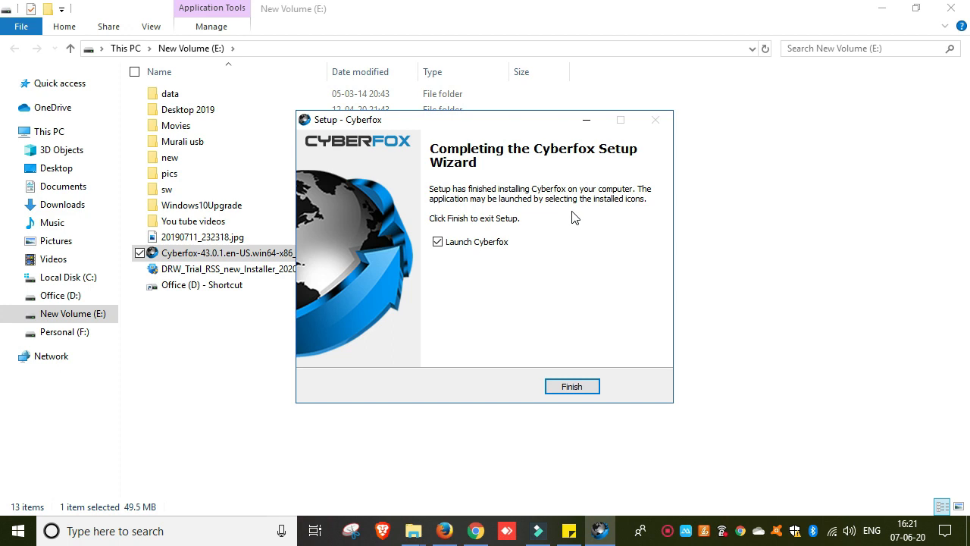
Finish the setup with Launch Cyberfox enabled and minimize the other open windows to reach the Import Wizard.
click(563, 391)
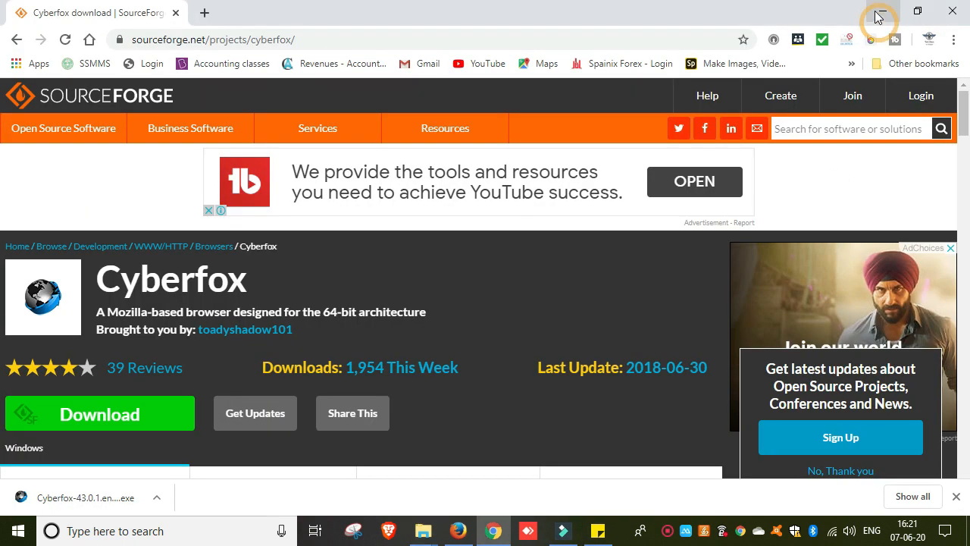
click(881, 9)
click(879, 15)
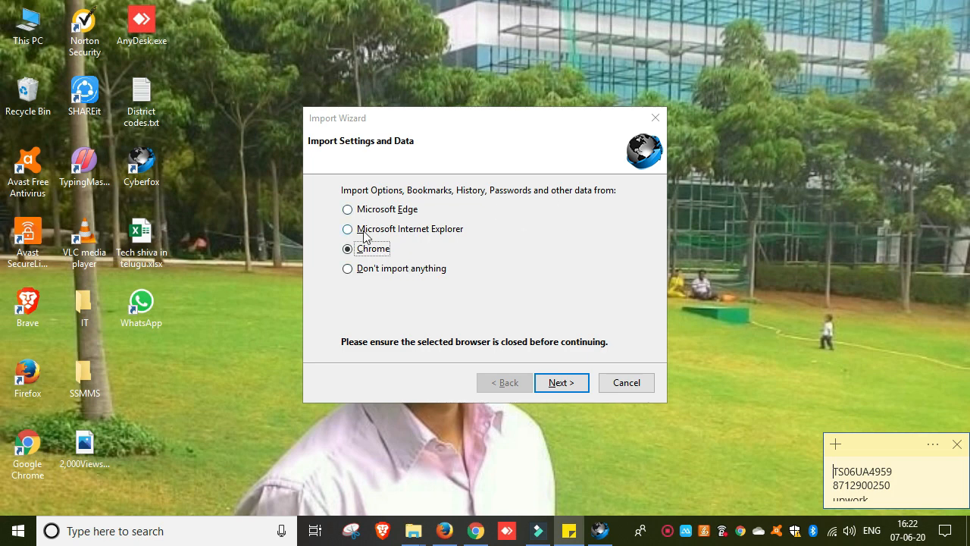
Choose not to import anything from other browsers and complete the Import Wizard.
click(362, 272)
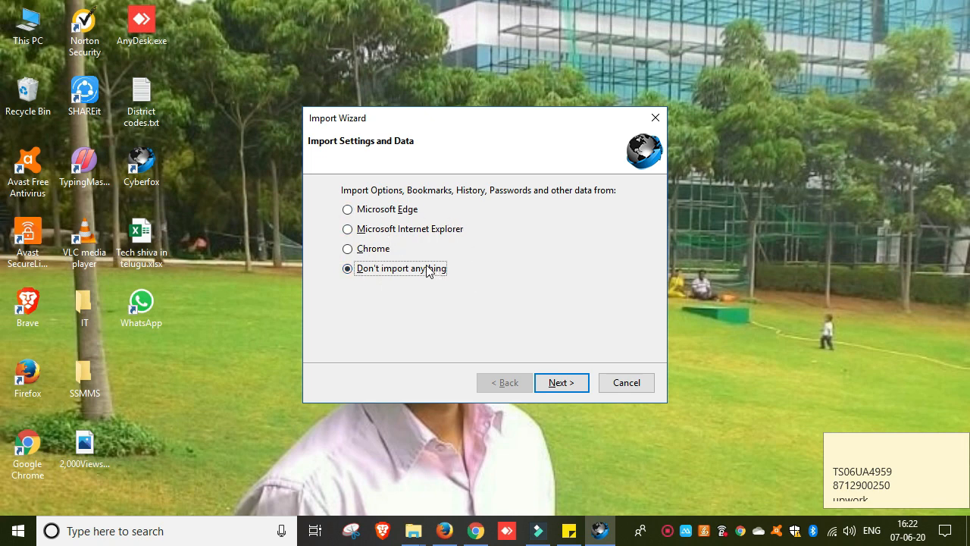
click(561, 383)
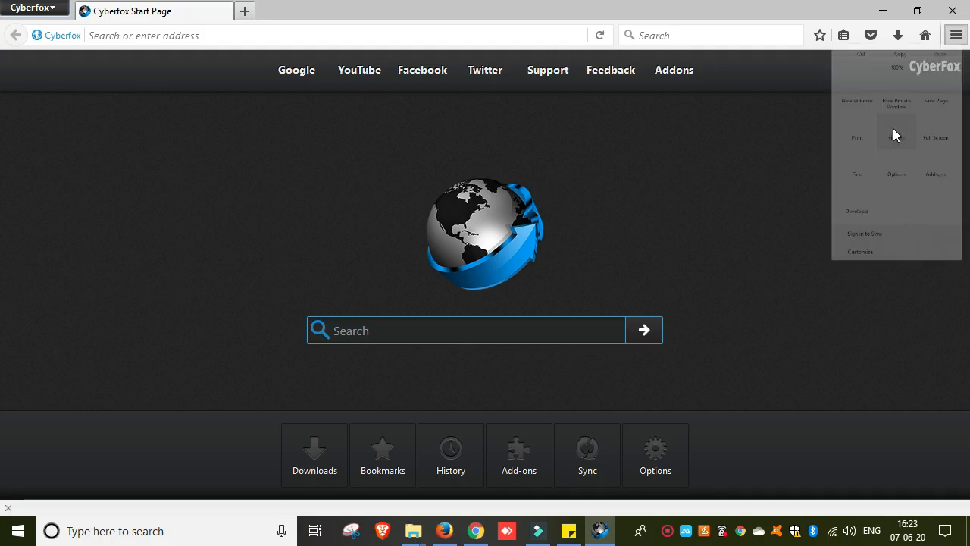
Open the Add-ons Manager and close the Options tab.
click(855, 277)
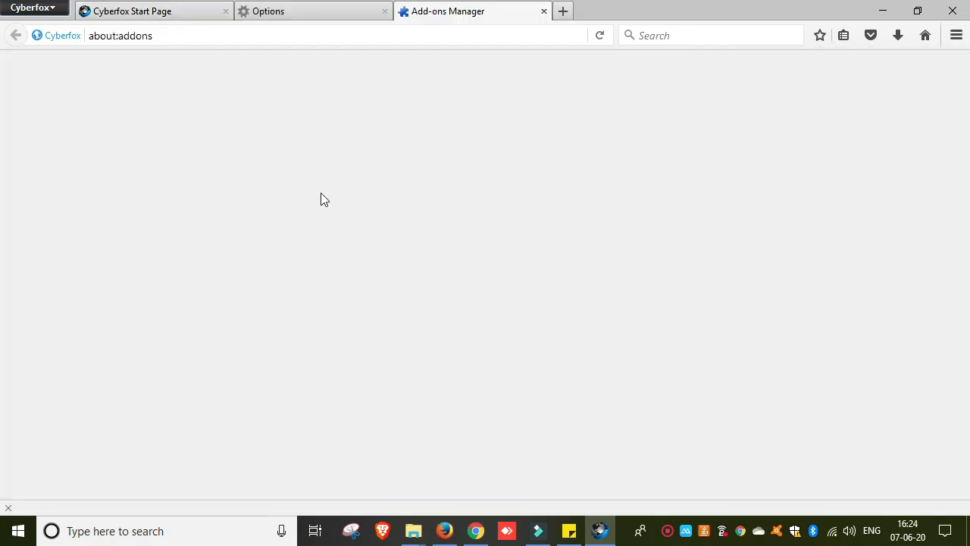
click(379, 11)
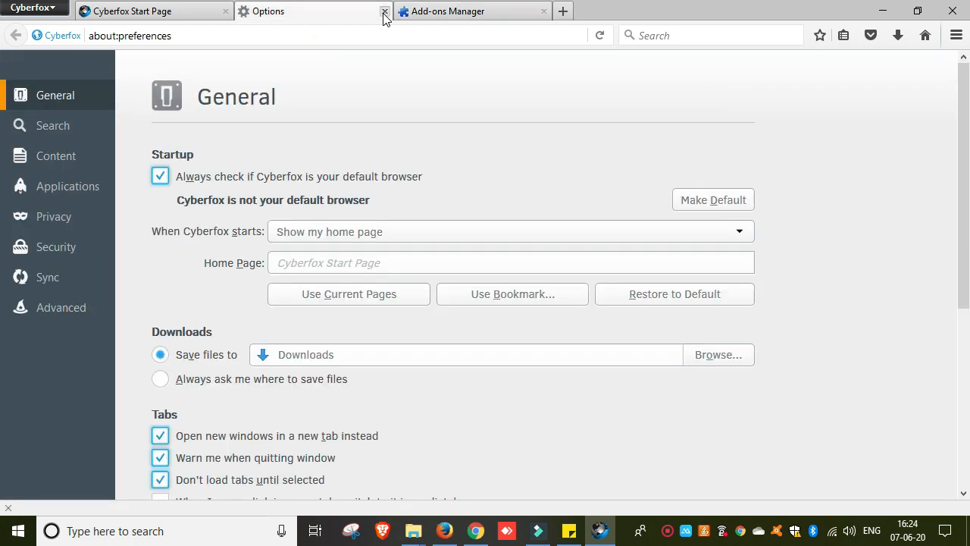
click(384, 11)
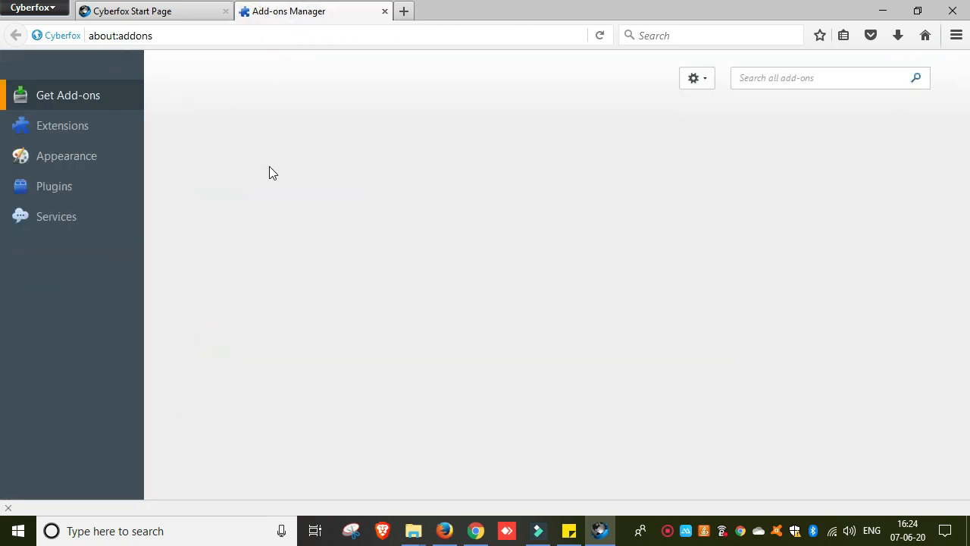
Check the installed extensions and the Get Add-ons page, and search the available add-ons for "grease".
click(69, 126)
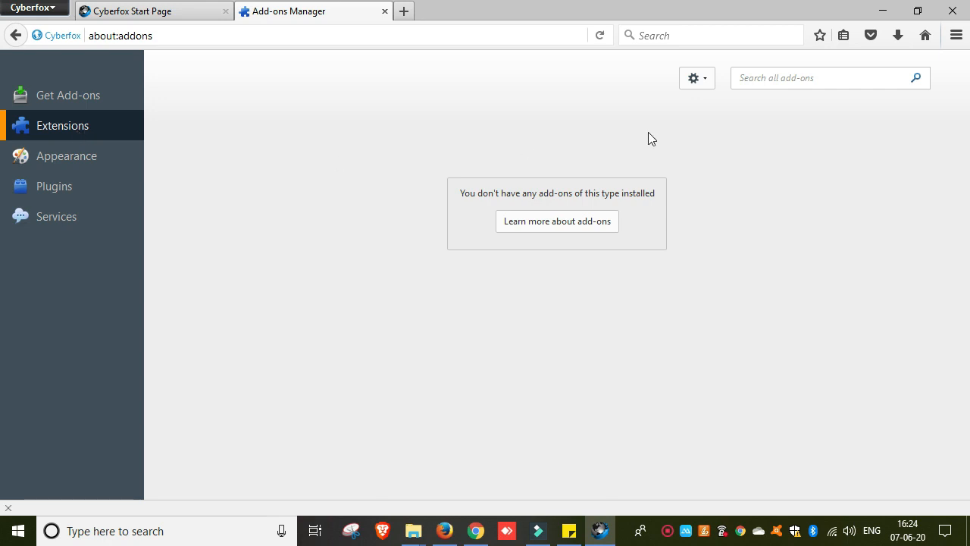
click(746, 80)
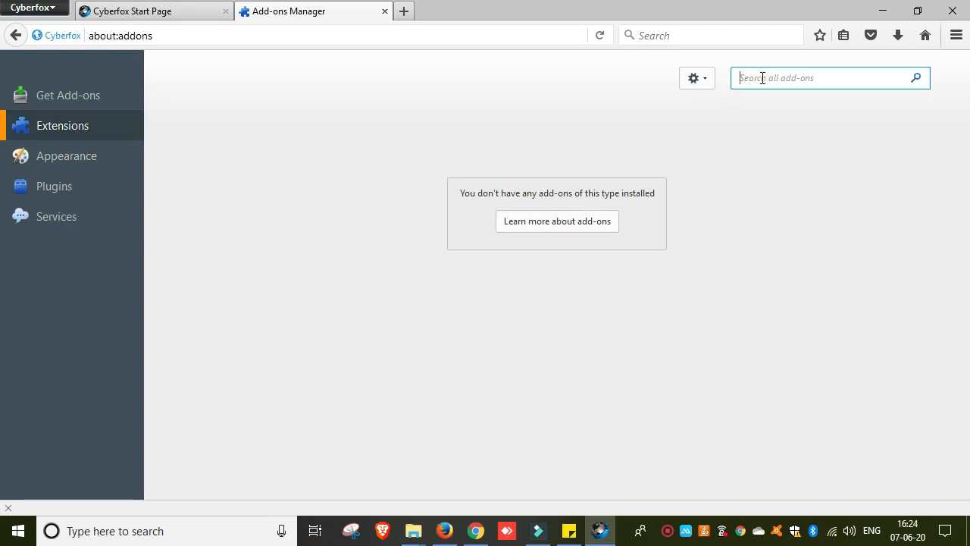
text(grease)
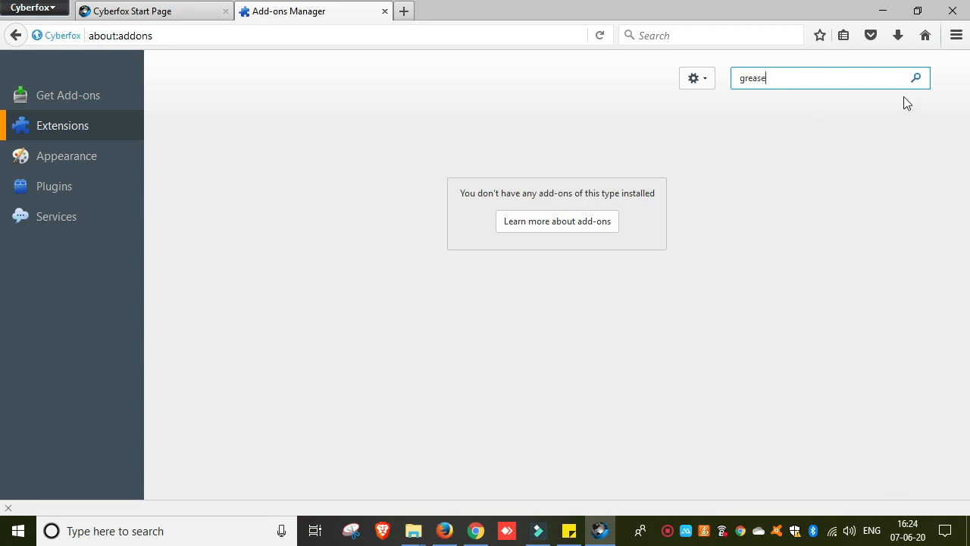
click(915, 79)
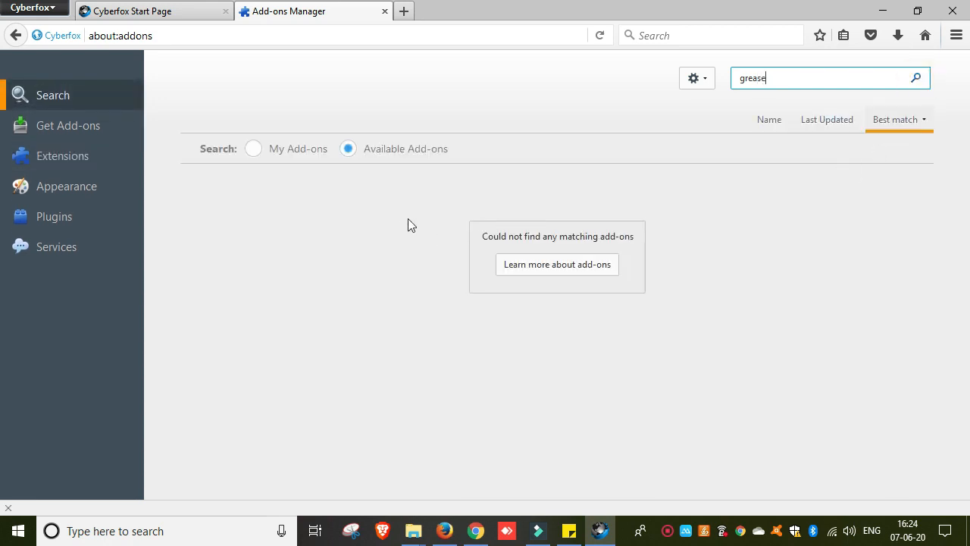
click(88, 130)
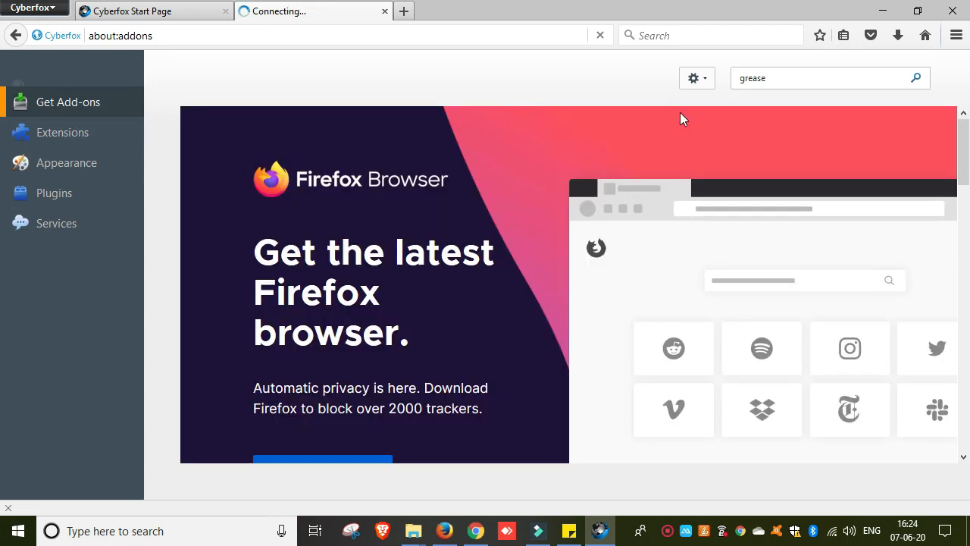
click(916, 77)
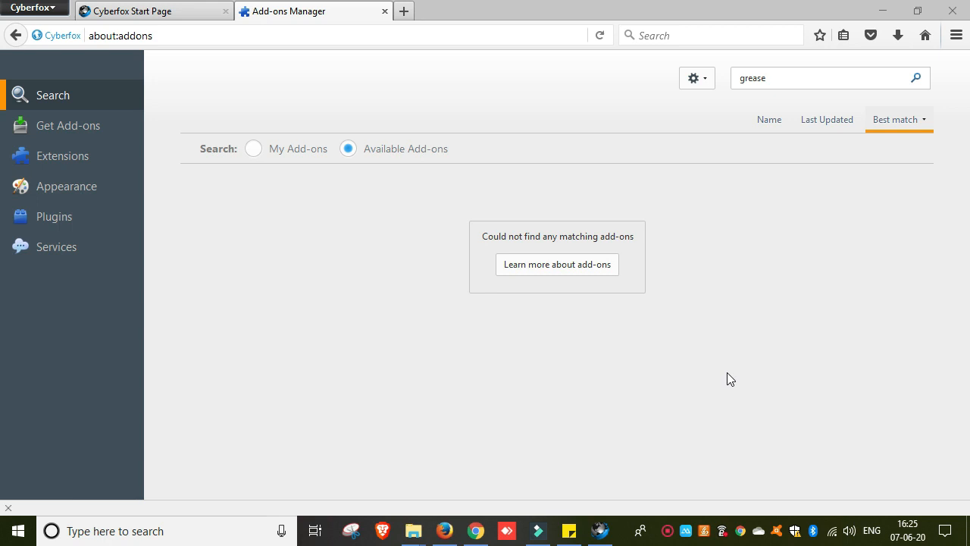
Switch to Firefox and try to load the address about:supports in the current tab.
click(445, 531)
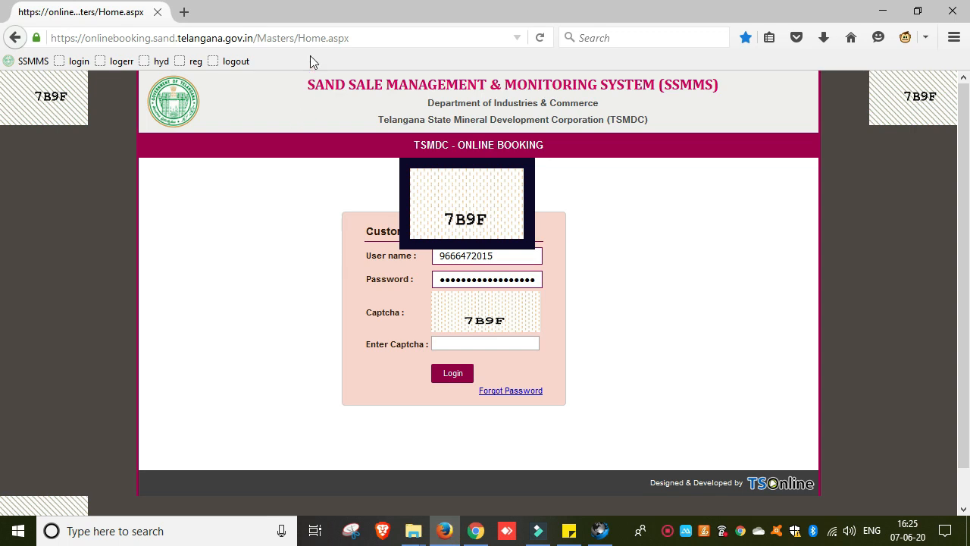
click(354, 40)
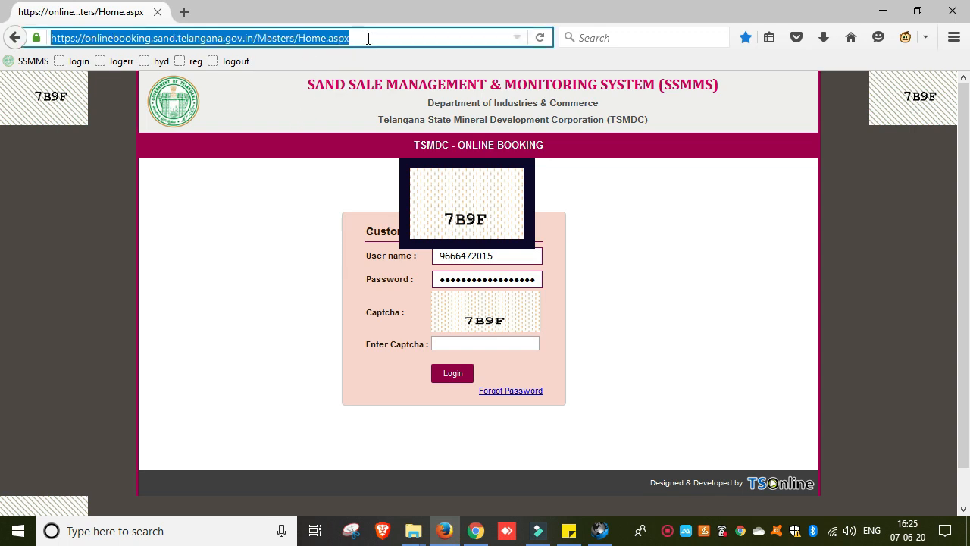
text(ab)
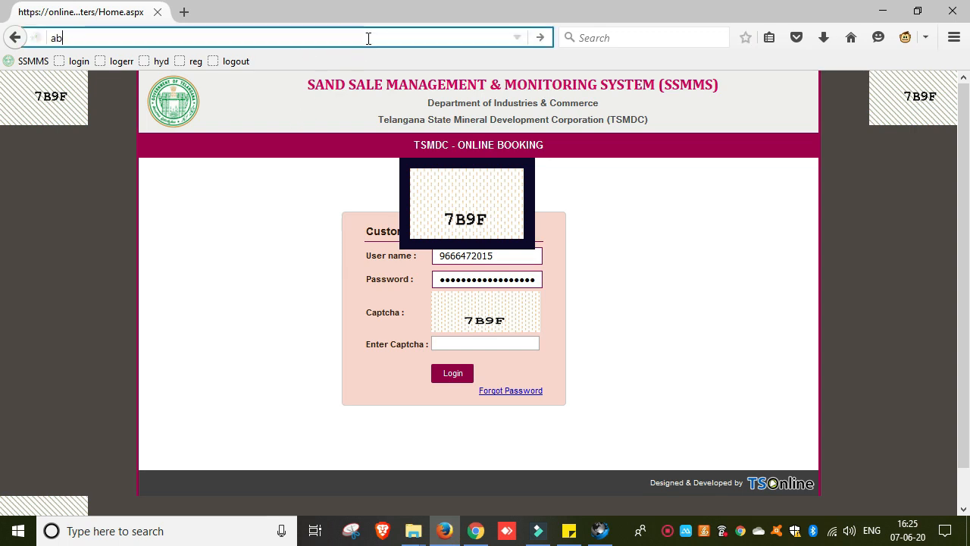
text(out:su)
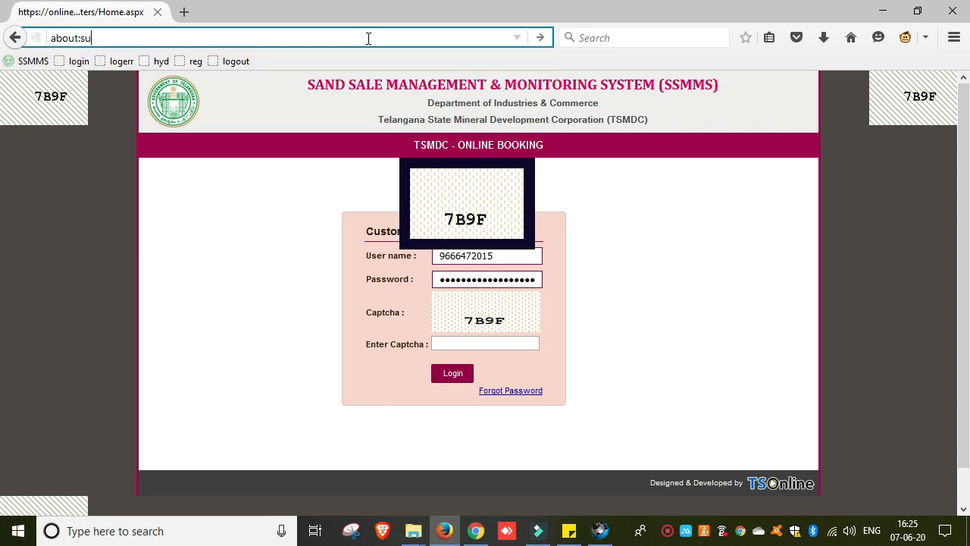
text(pports)
key(Return)
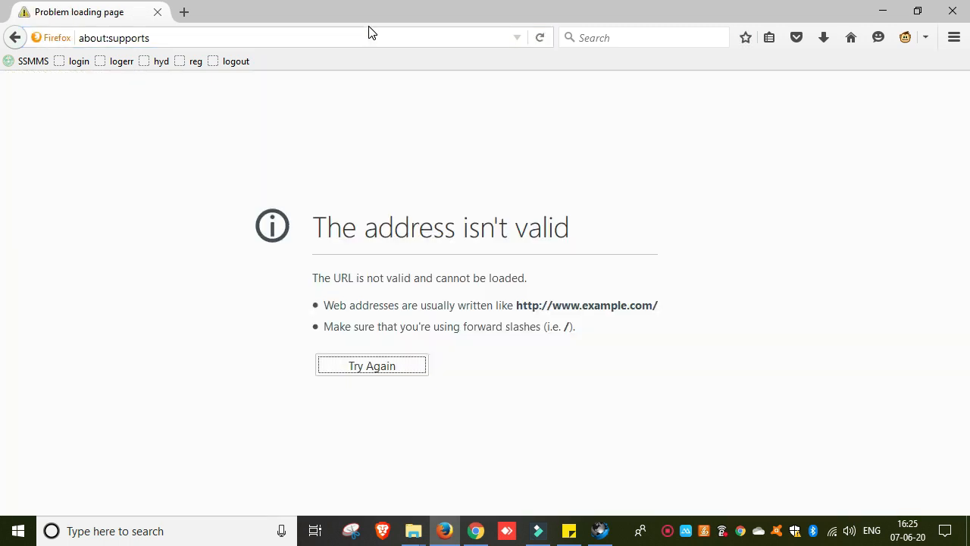
Correct the address to about:support and load the Troubleshooting Information page.
click(159, 39)
click(158, 39)
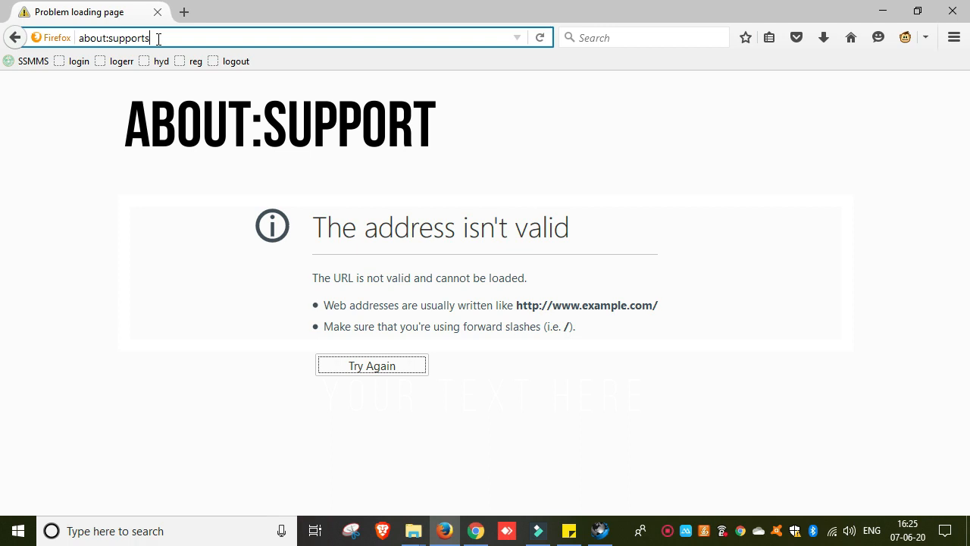
key(BackSpace)
key(Return)
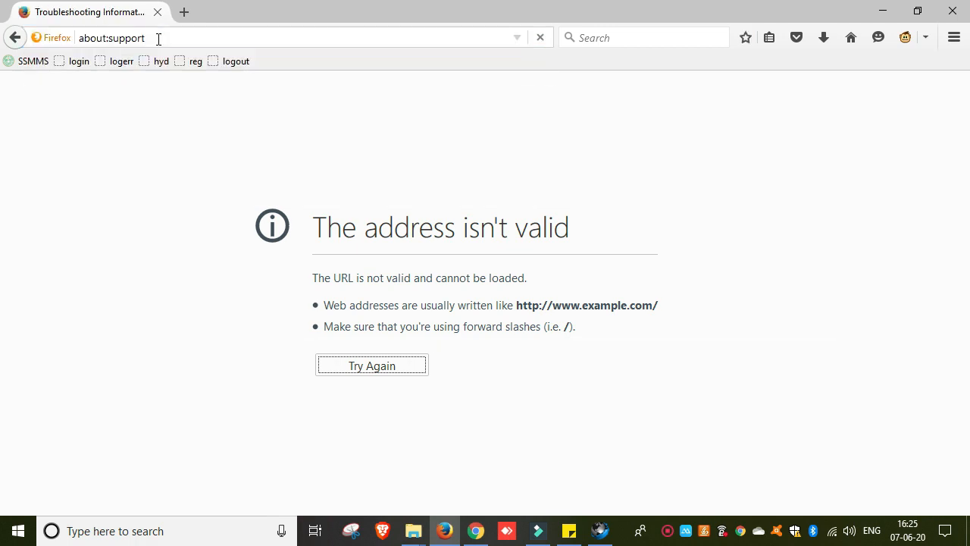
click(158, 39)
click(158, 38)
click(93, 37)
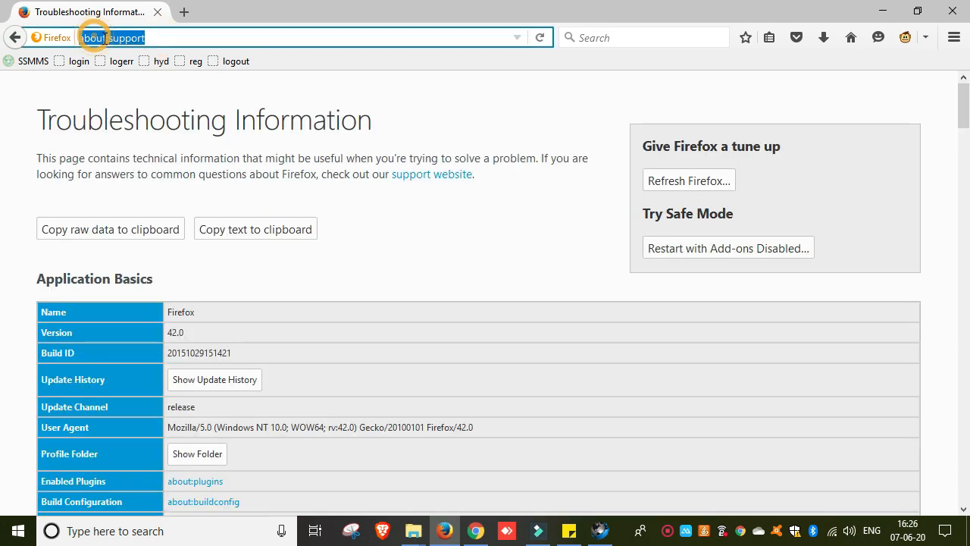
click(178, 87)
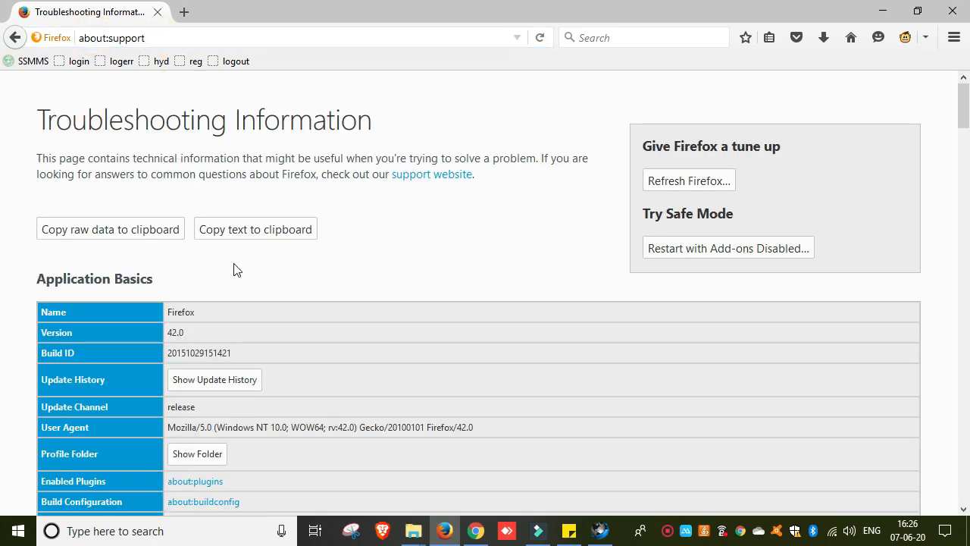
Show the Firefox profile folder from Application Basics and copy its extensions folder.
scroll(236, 270, down, 5)
scroll(225, 281, up, 3)
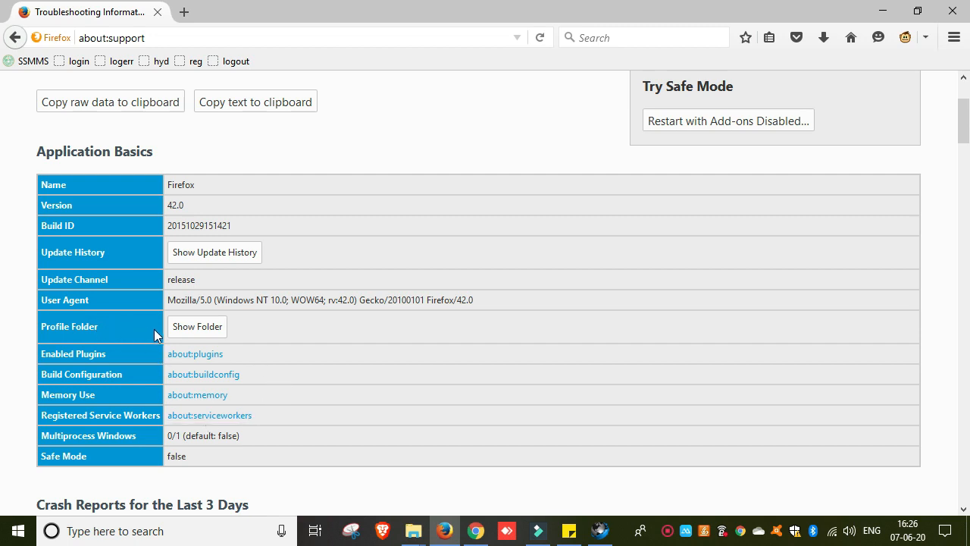
click(198, 329)
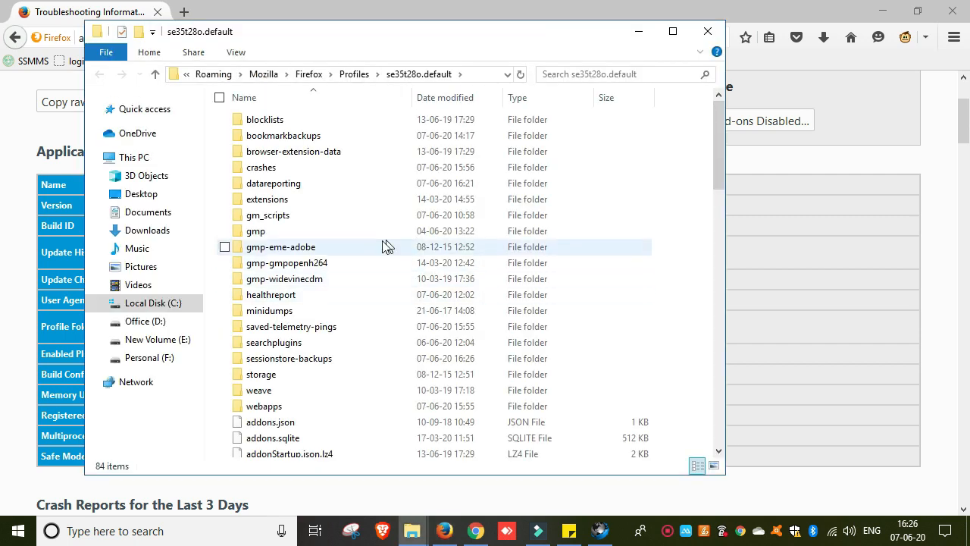
click(289, 205)
double_click(288, 201)
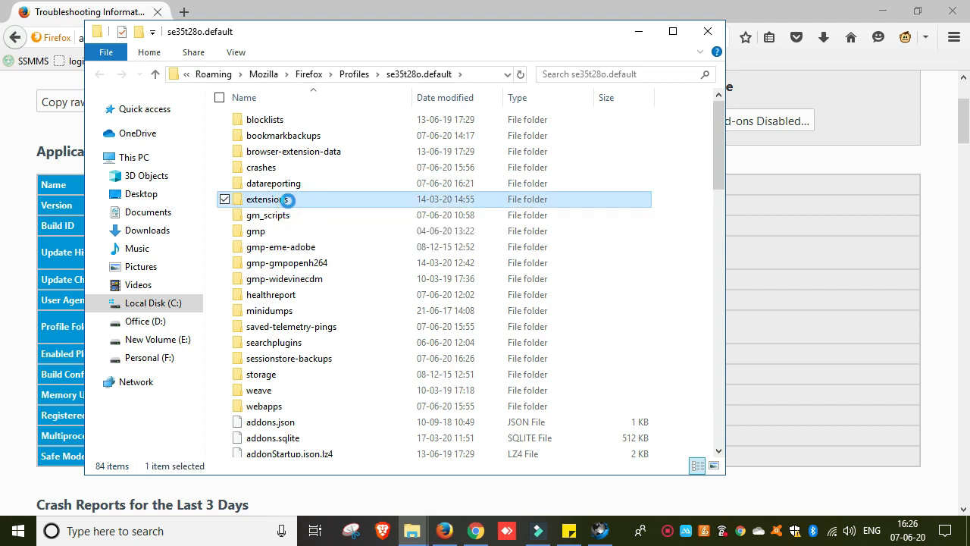
right_click(288, 201)
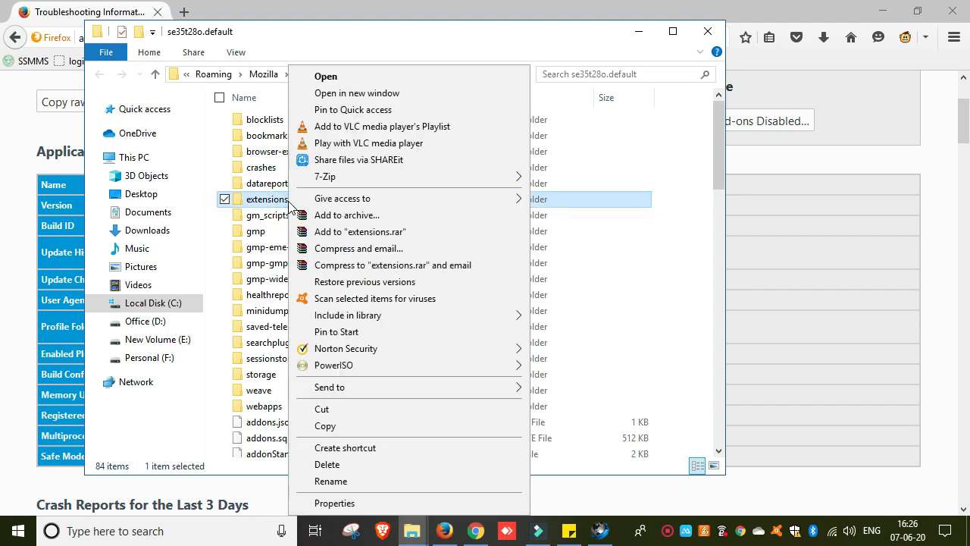
click(347, 426)
click(642, 34)
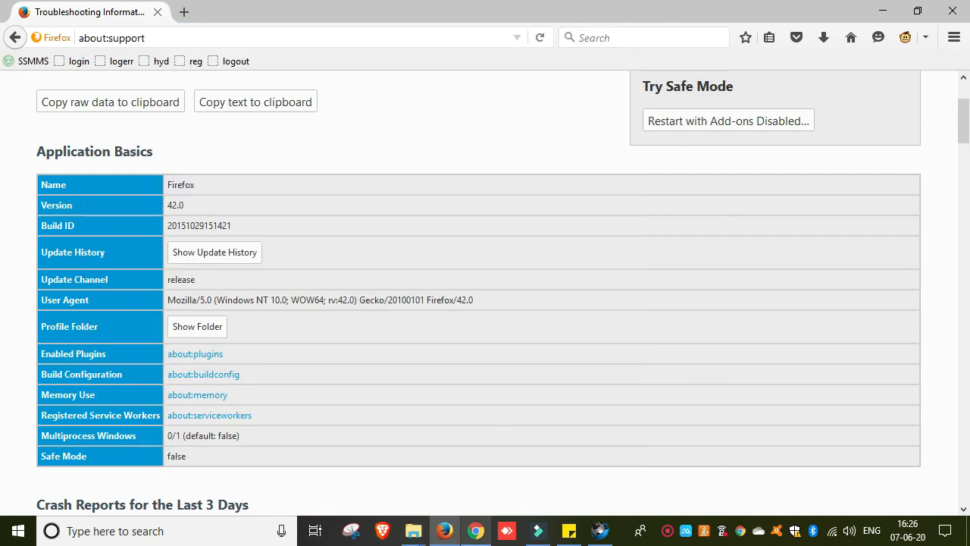
Close the profile folder window, minimize Firefox, and paste the copied extensions folder onto the desktop.
mouse_move(432, 532)
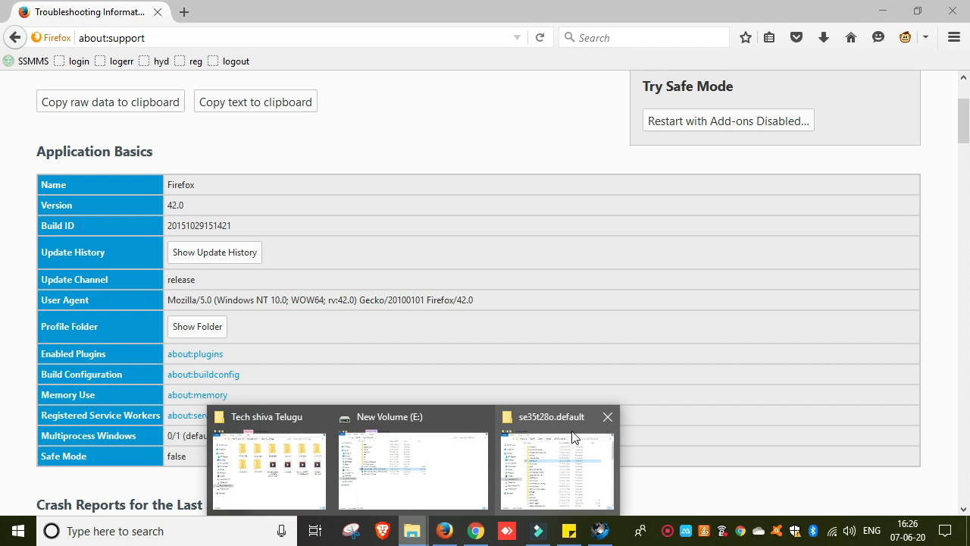
click(579, 424)
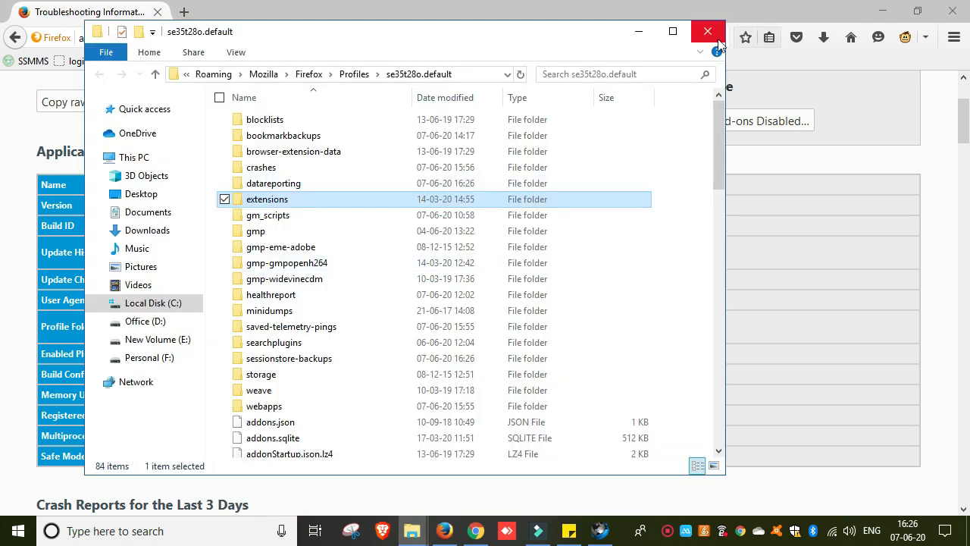
click(713, 32)
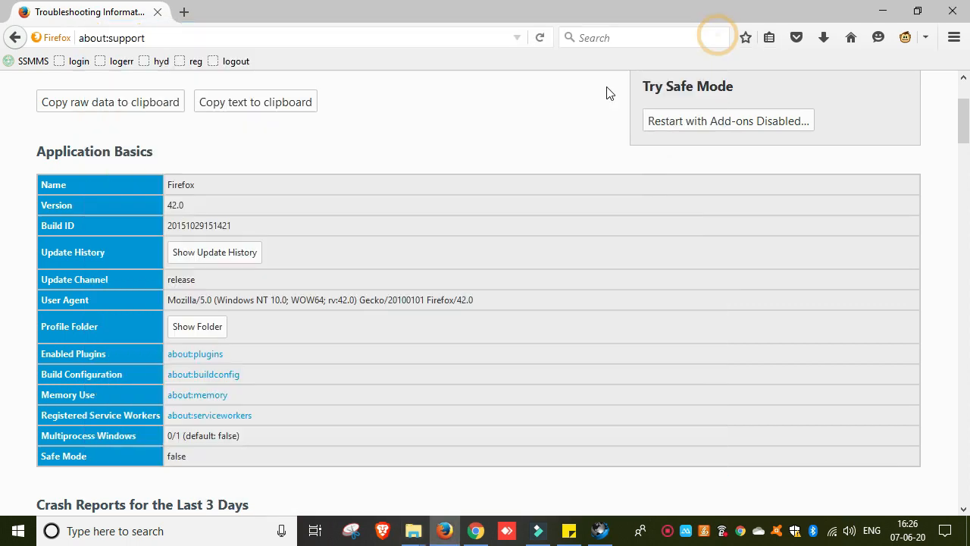
click(882, 12)
click(882, 11)
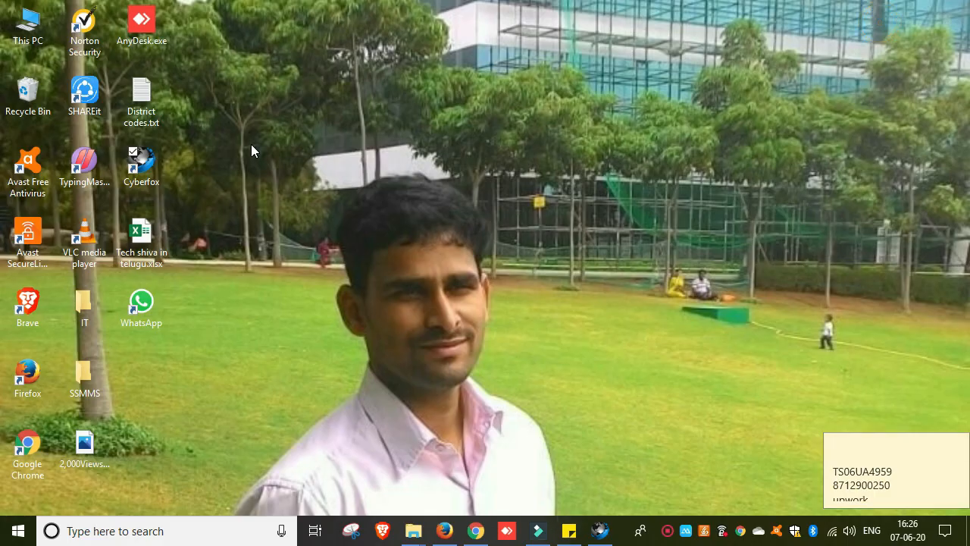
right_click(283, 194)
click(284, 207)
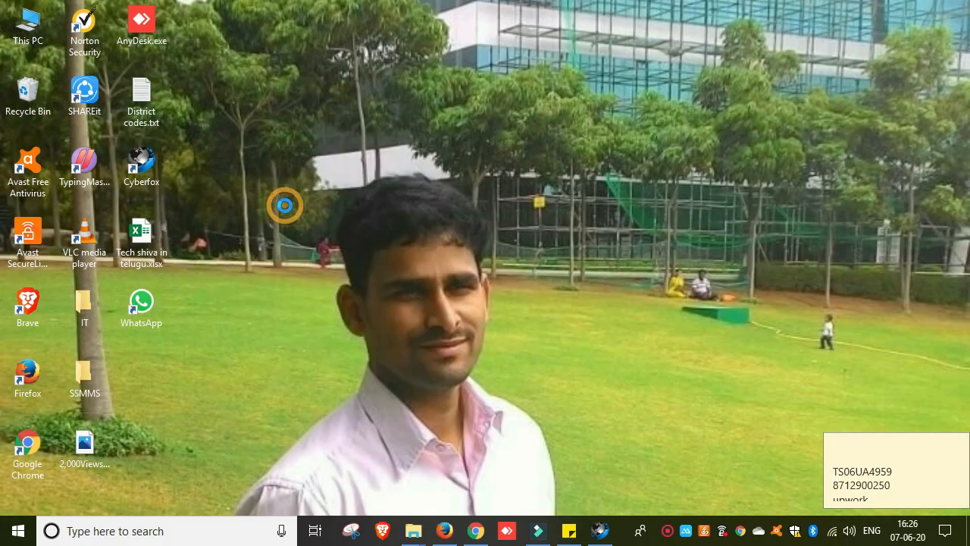
click(334, 199)
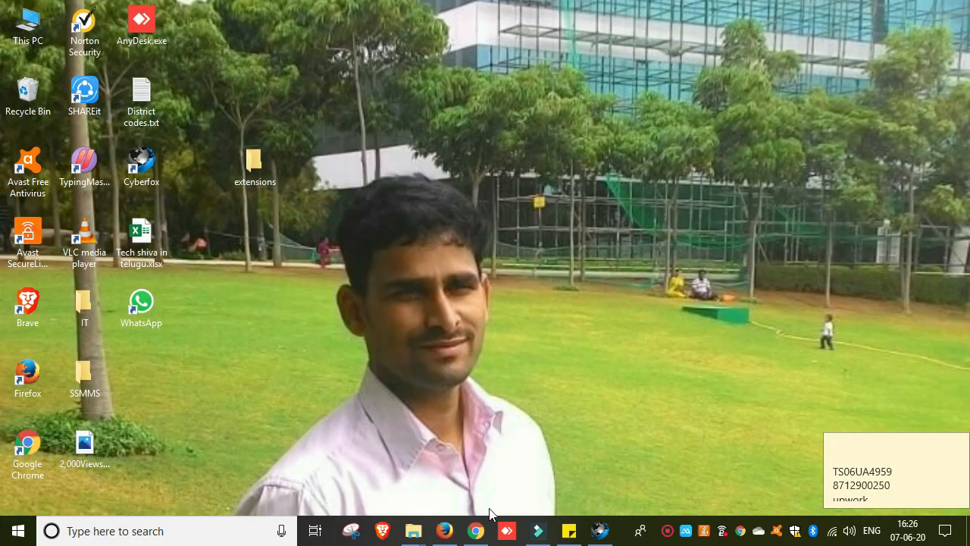
Switch to Cyberfox, install Greasemonkey from the add-on file in the desktop's extensions folder, and restart the browser.
click(595, 529)
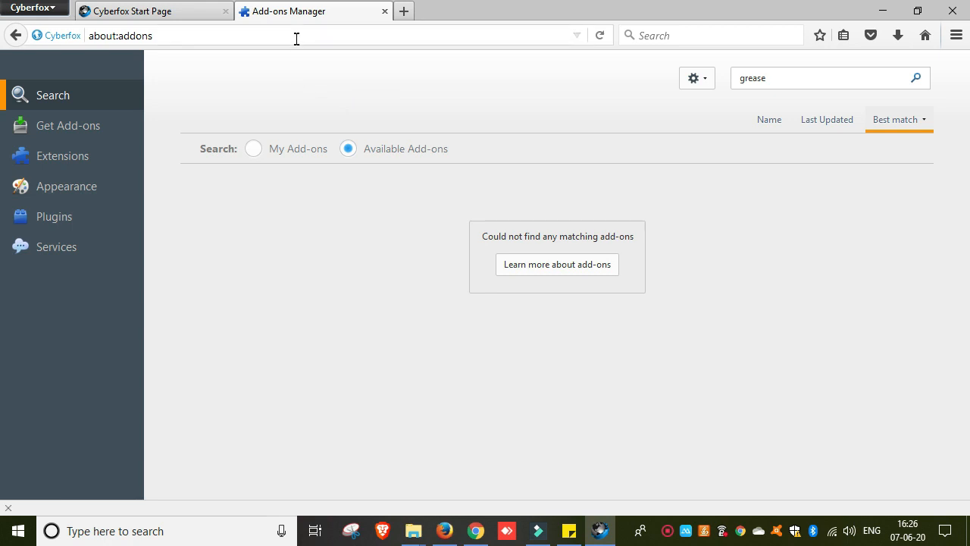
click(700, 82)
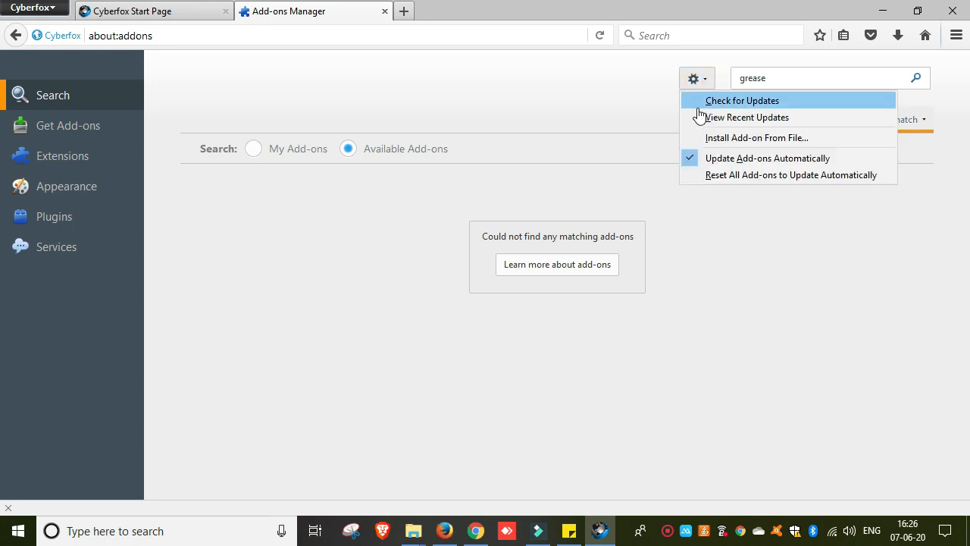
click(778, 139)
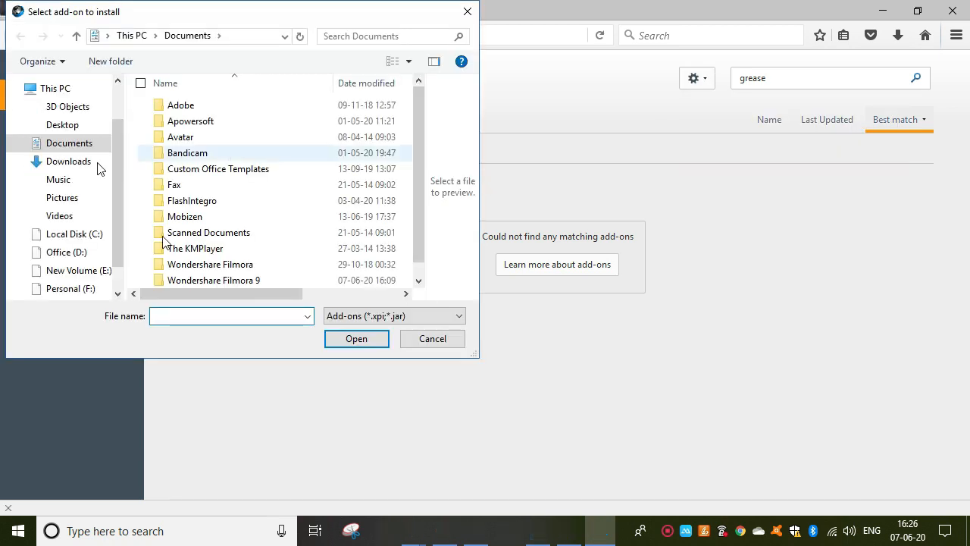
click(74, 127)
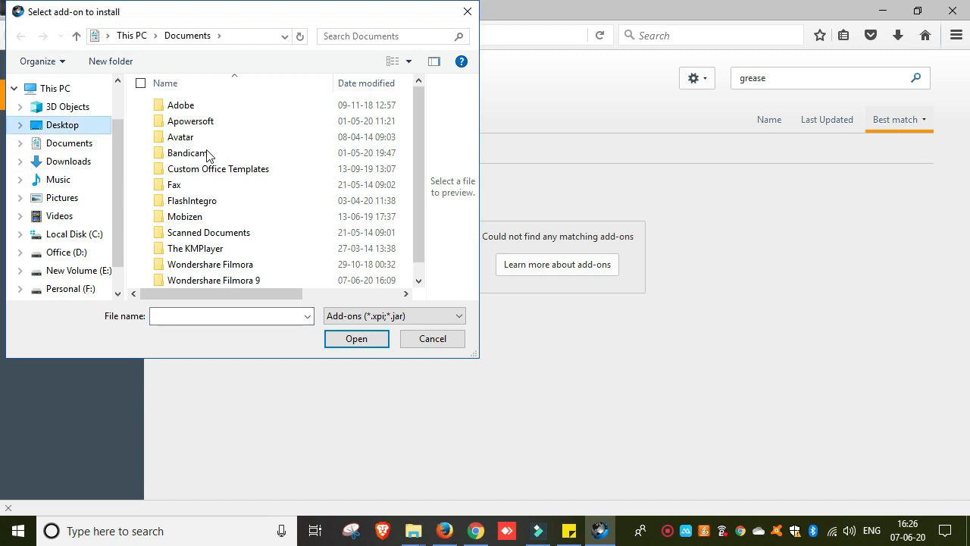
click(187, 95)
double_click(188, 95)
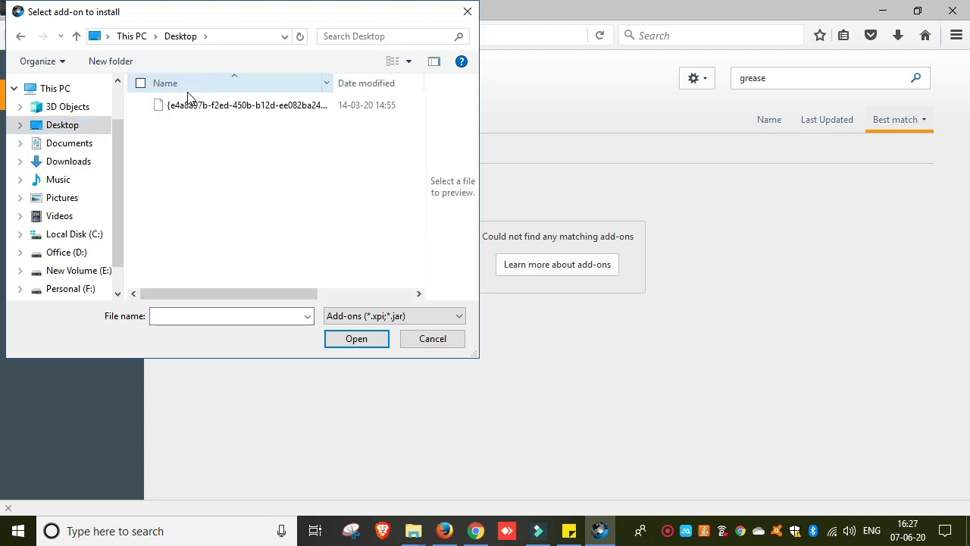
click(201, 113)
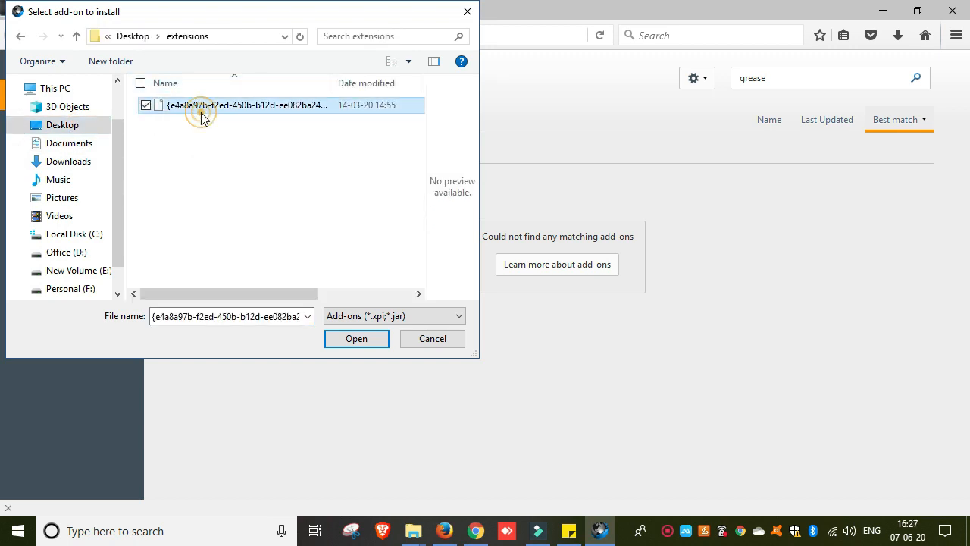
click(354, 338)
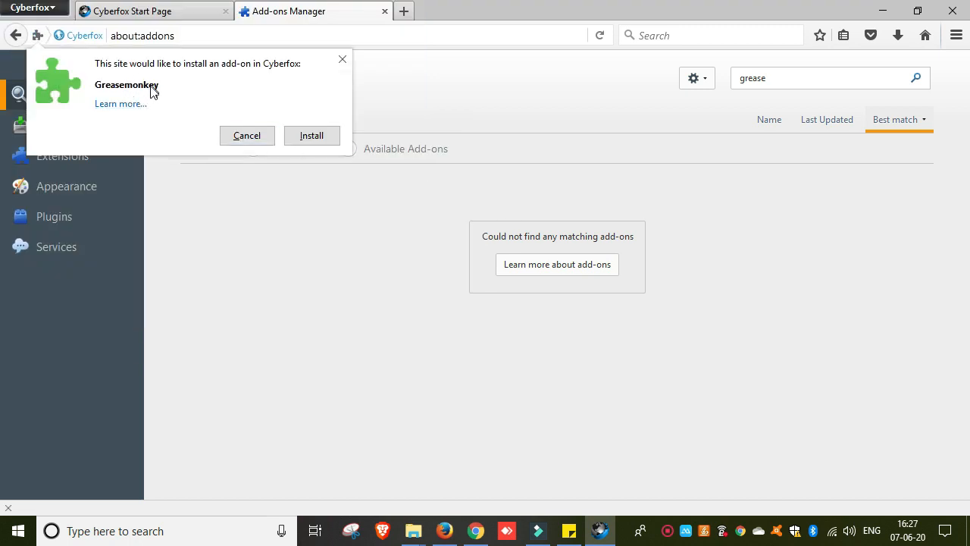
click(301, 147)
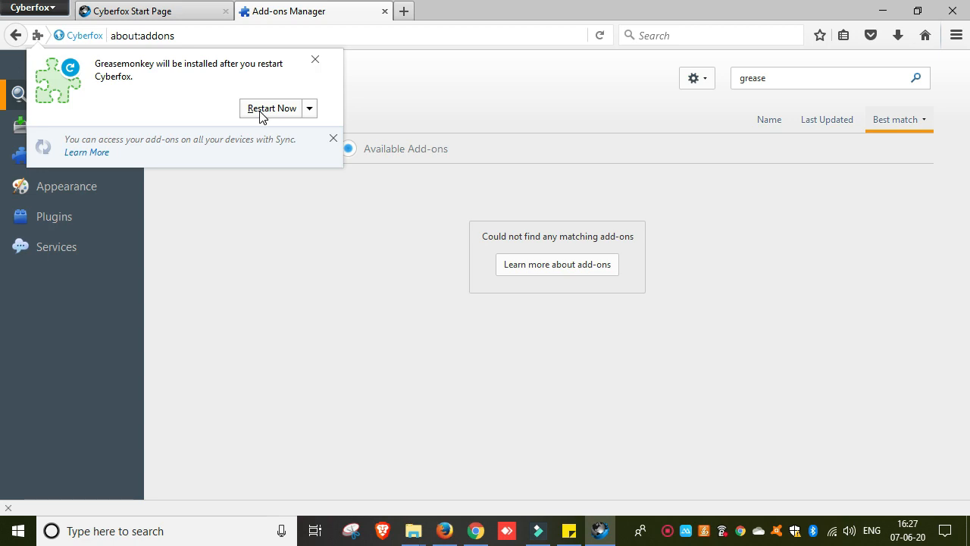
click(259, 110)
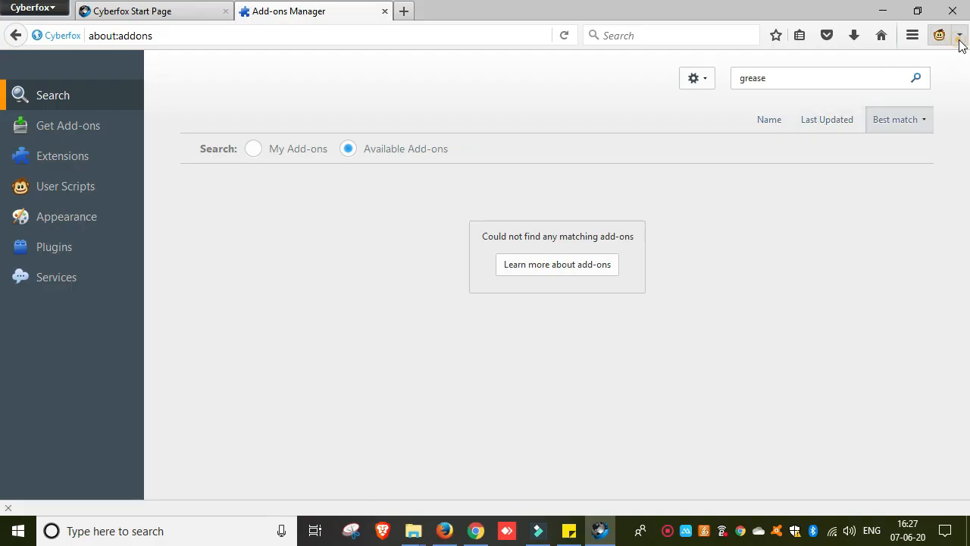
Show Greasemonkey's user script manager and opt in to submitting anonymous usage statistics.
click(959, 35)
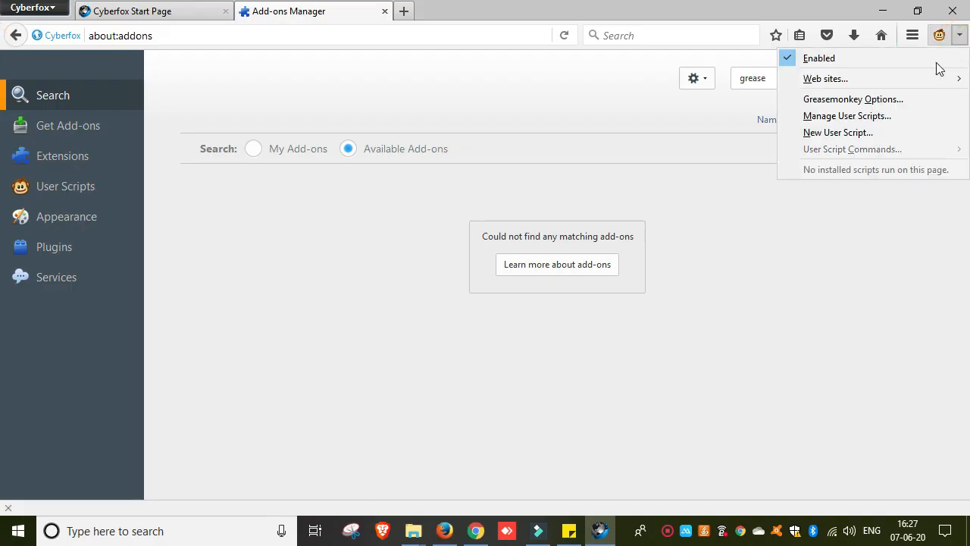
click(854, 117)
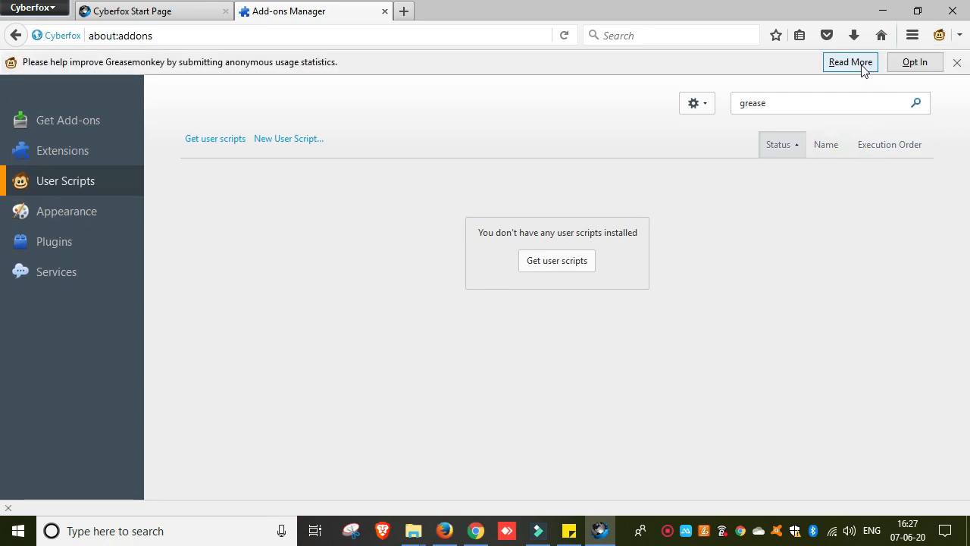
click(915, 66)
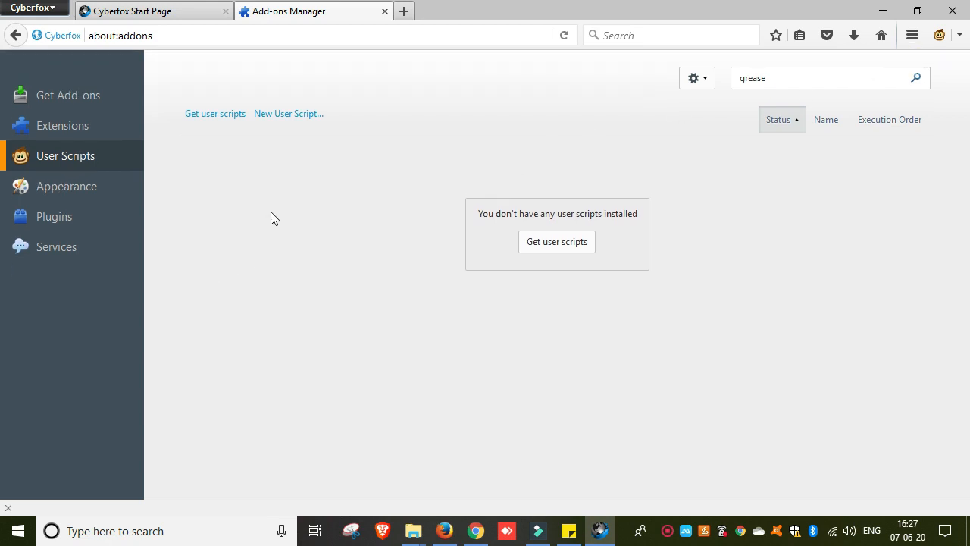
click(288, 119)
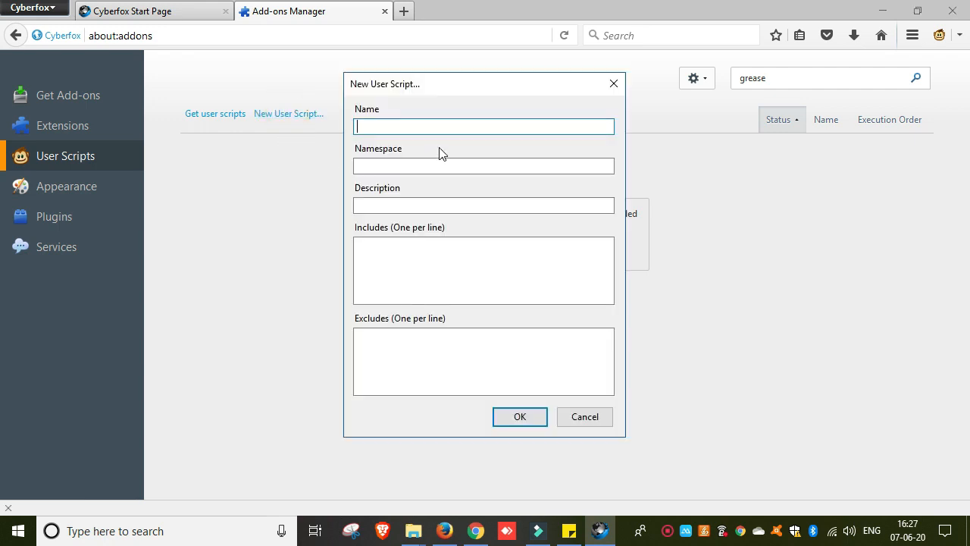
click(614, 84)
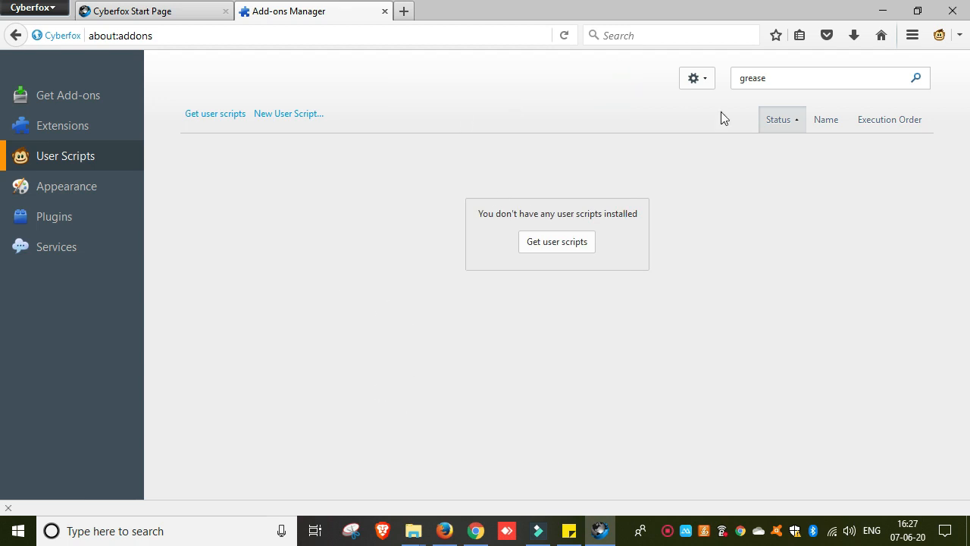
Copy the whole script text of Auto Login Submit Click.txt from the New scrip folder inside the desktop's SSMMS folder.
key(super+d)
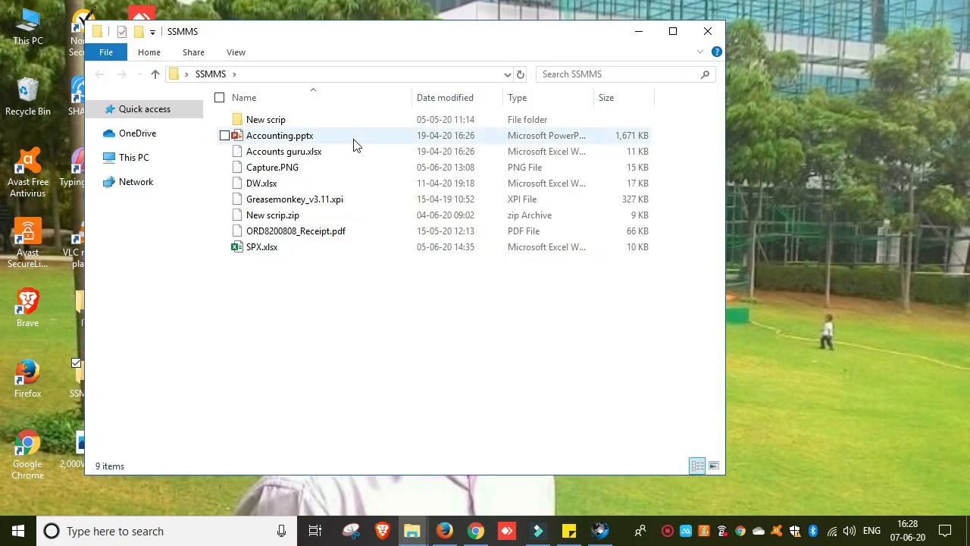
double_click(292, 122)
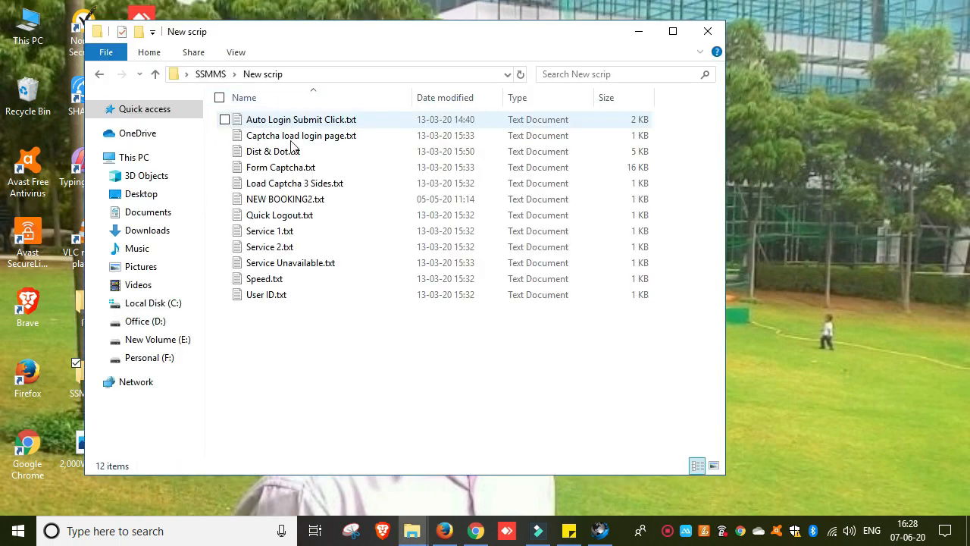
double_click(391, 126)
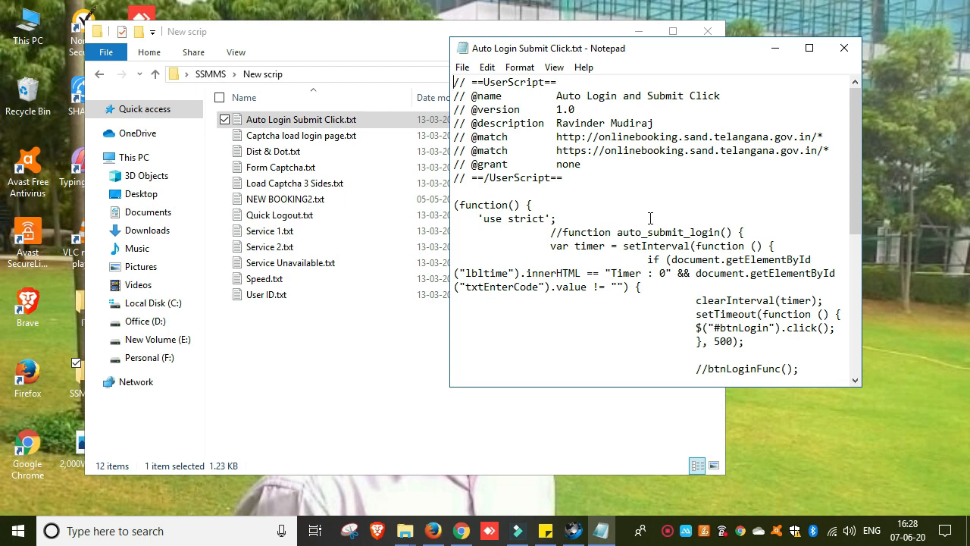
key(ctrl+a)
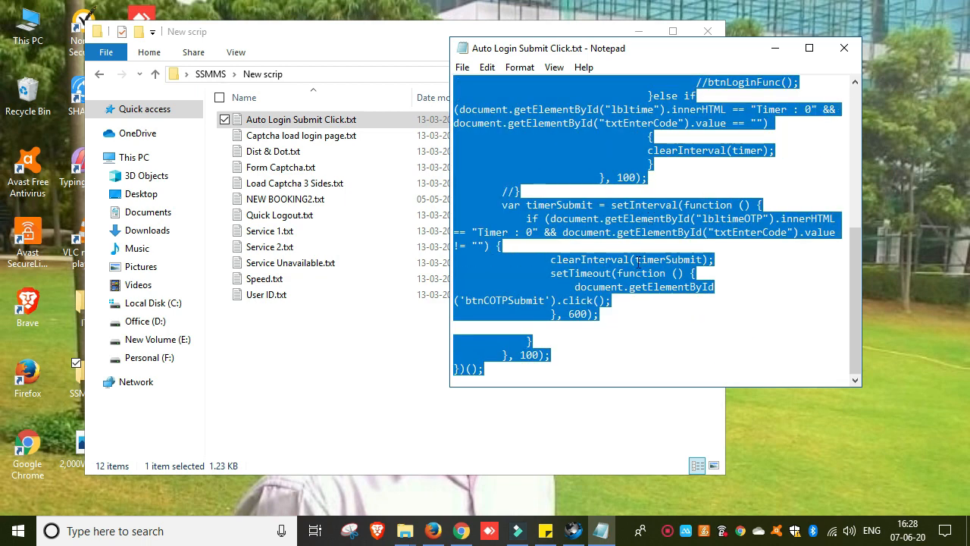
click(844, 47)
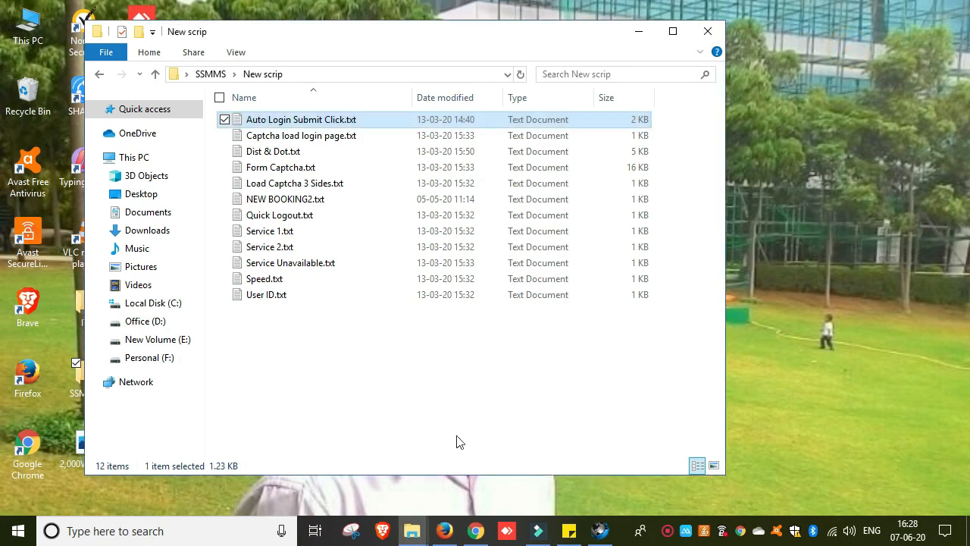
Return to Cyberfox and add the Auto Login and Submit Click user script from the clipboard, closing the script editor.
click(597, 530)
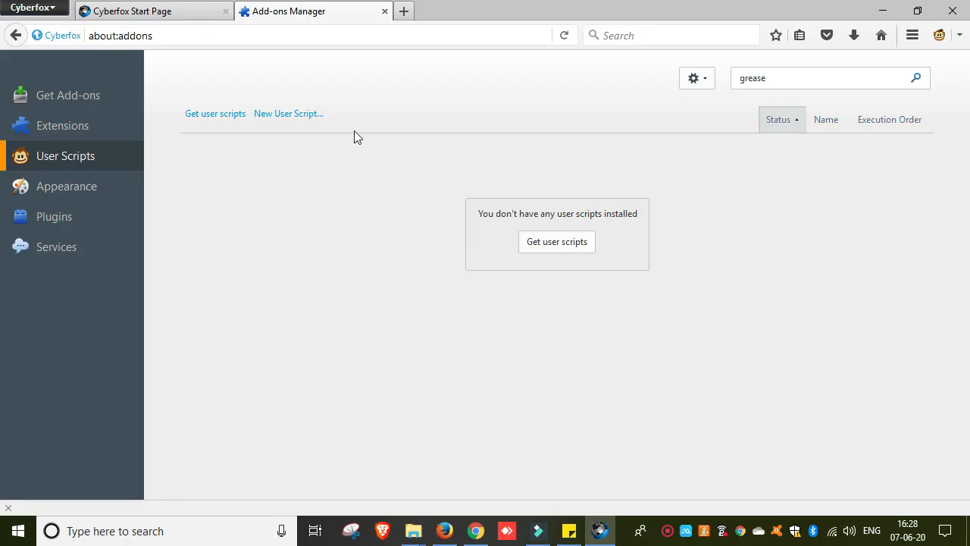
click(310, 115)
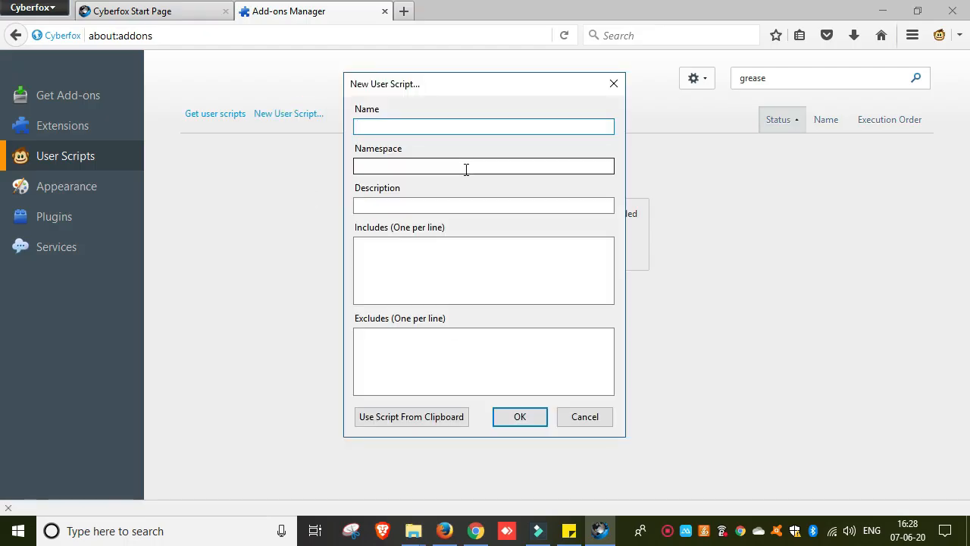
click(456, 422)
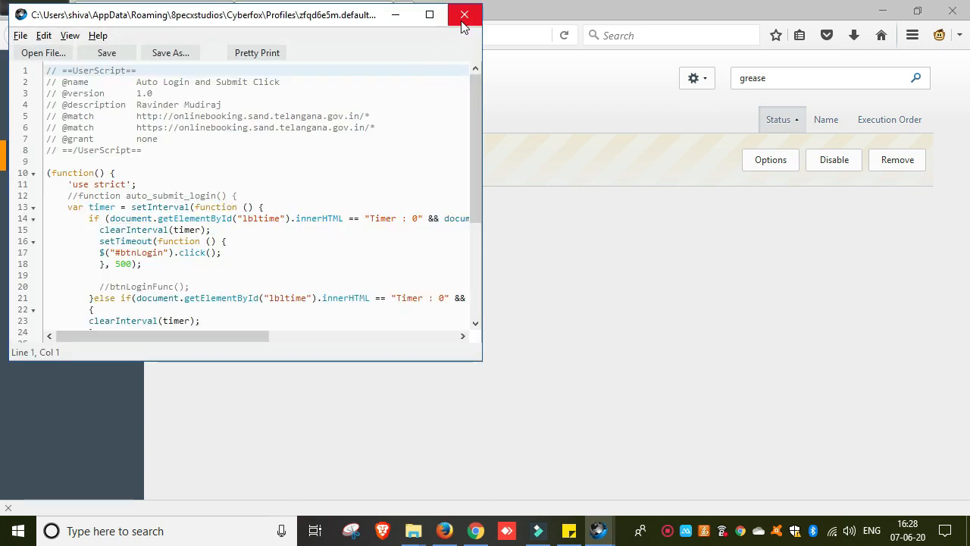
click(464, 15)
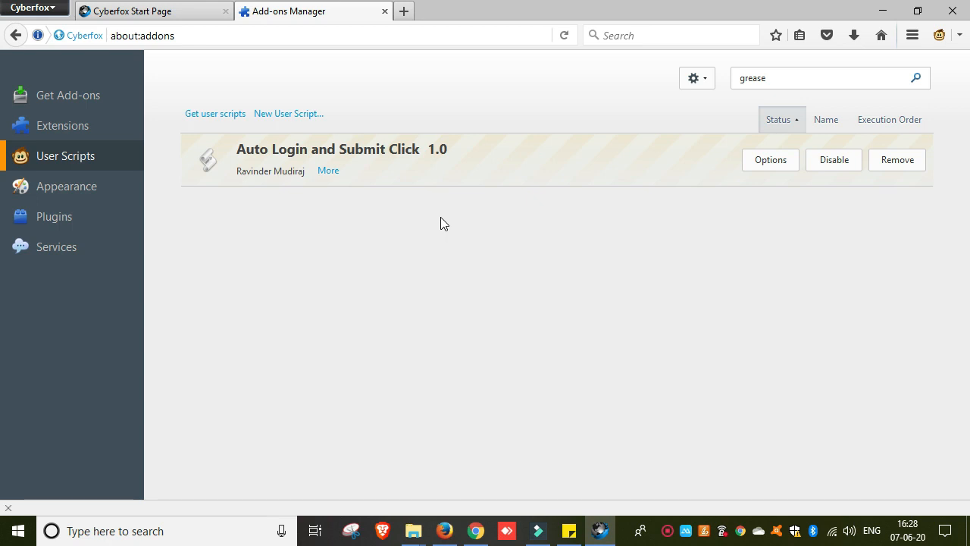
click(266, 114)
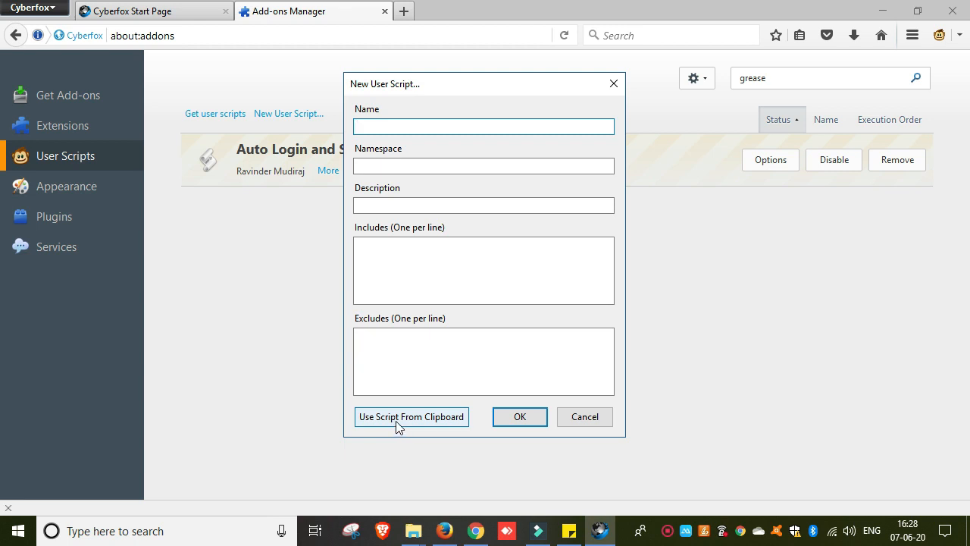
click(582, 417)
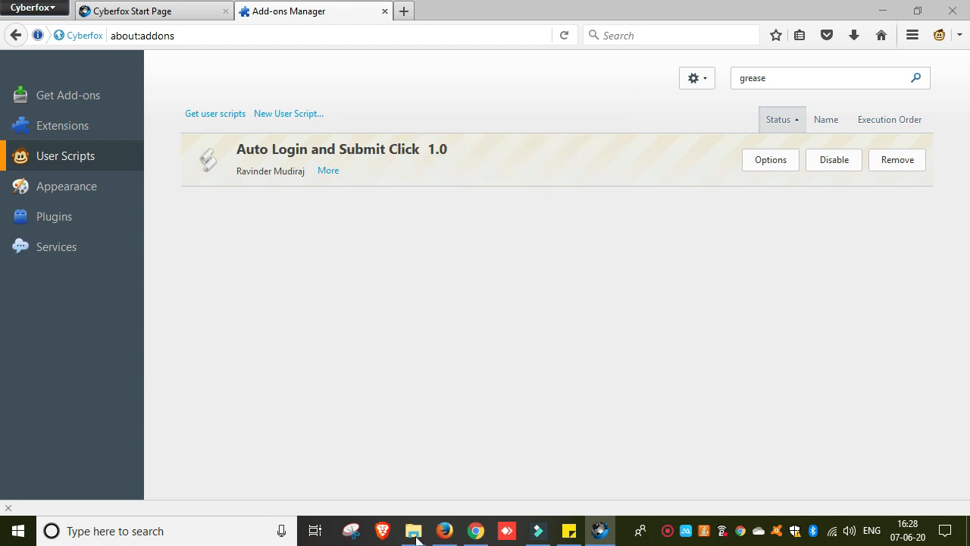
Switch to the New scrip folder and copy the whole script text of Captcha load login page.txt.
mouse_move(418, 535)
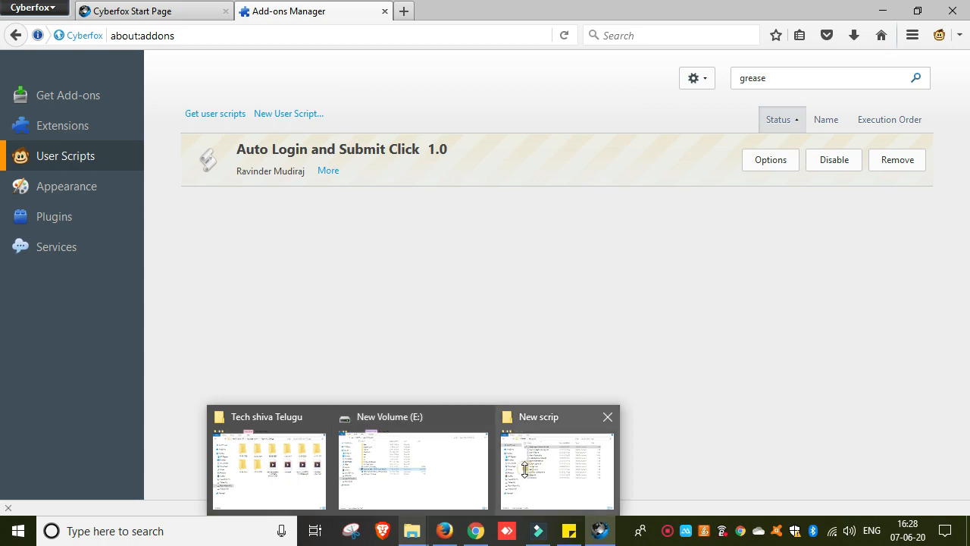
click(525, 467)
click(307, 136)
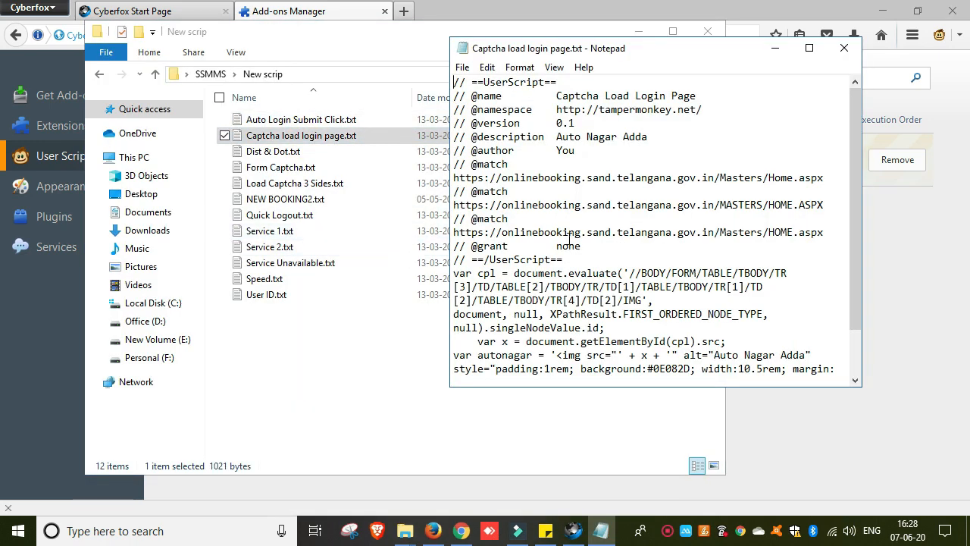
key(ctrl+a)
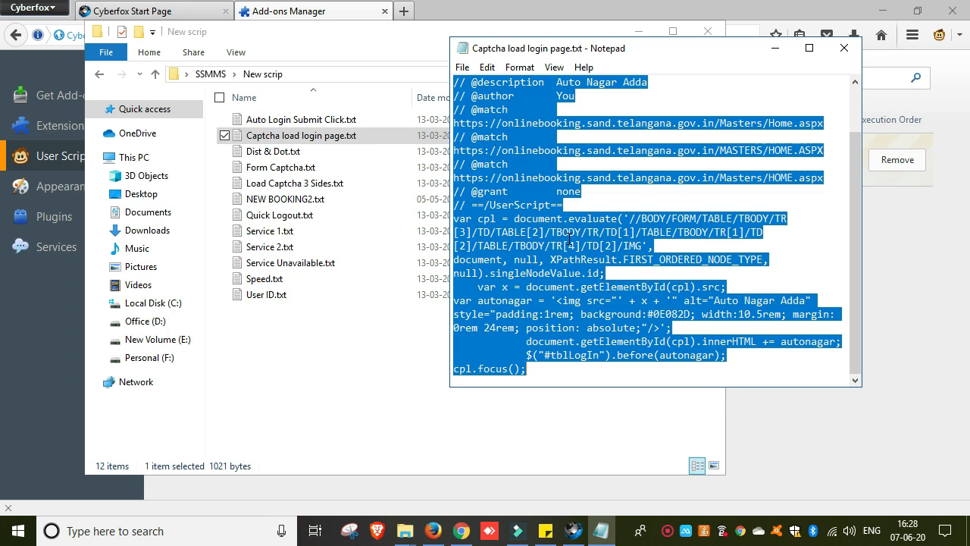
click(844, 48)
Return to Cyberfox and add the Captcha Load Login Page user script from the clipboard, closing the script editor.
click(767, 298)
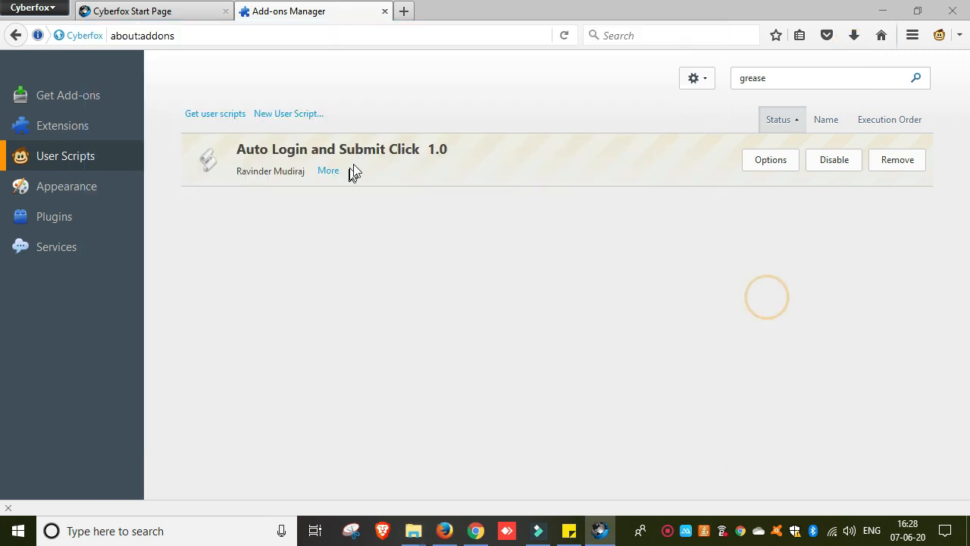
click(286, 117)
click(451, 415)
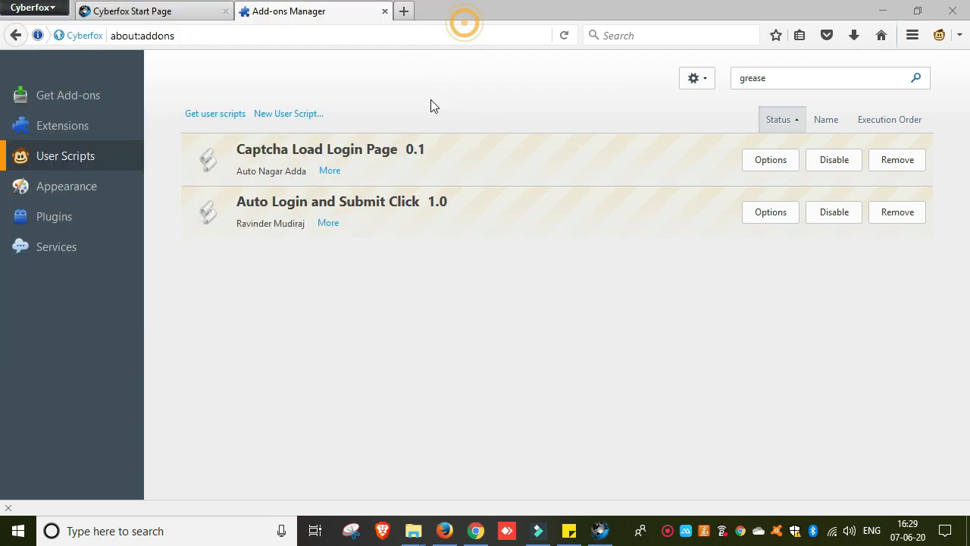
click(463, 14)
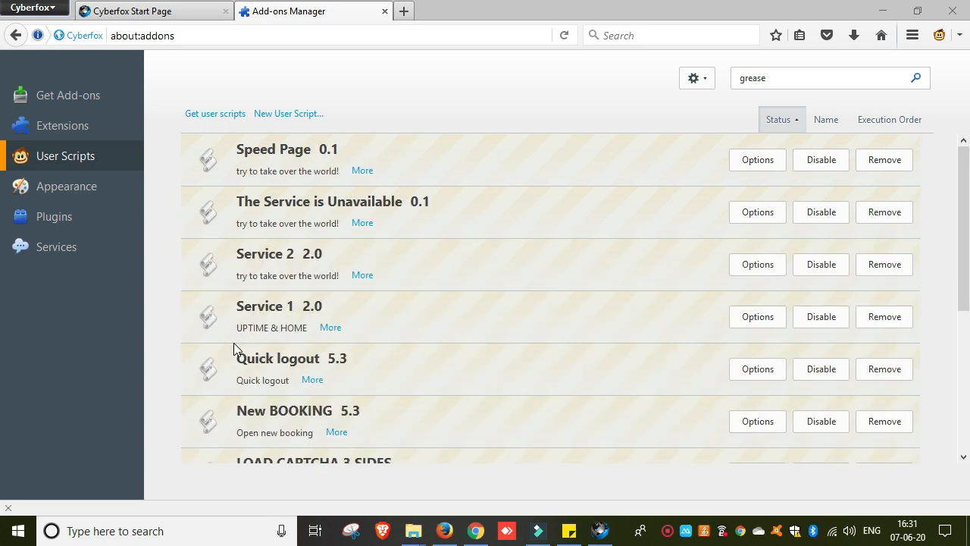
Switch to the New scrip folder and copy the whole script text of User ID.txt, closing the file.
scroll(260, 331, down, 5)
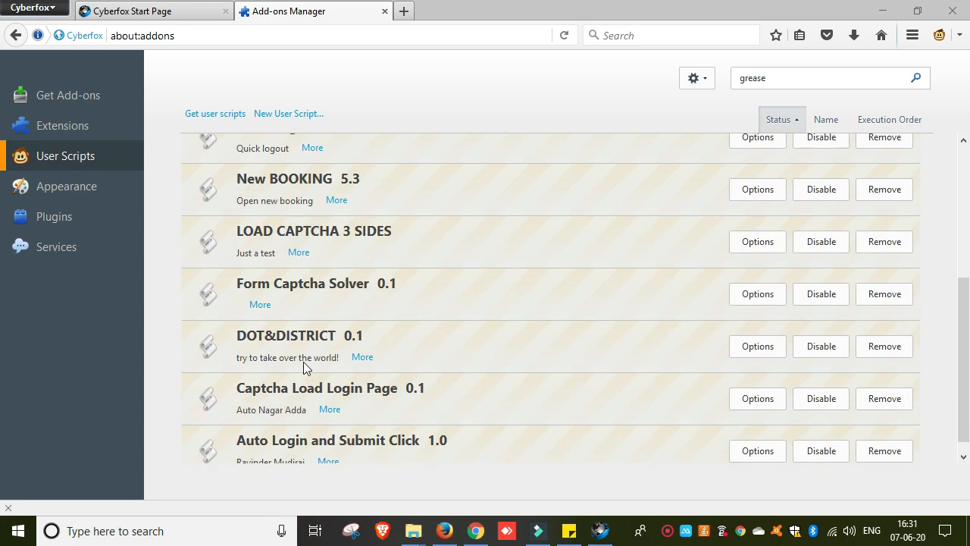
scroll(303, 361, down, 1)
scroll(303, 362, up, 5)
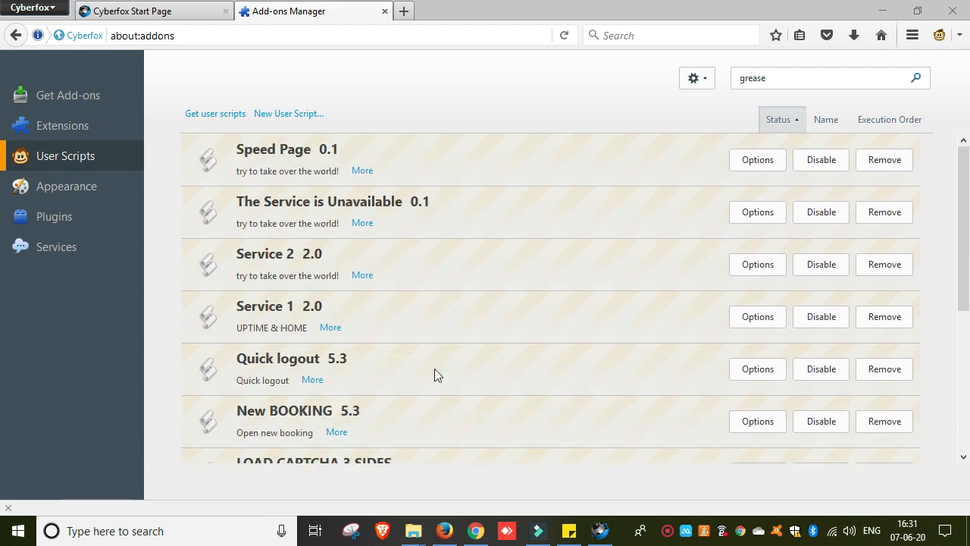
click(413, 530)
click(557, 484)
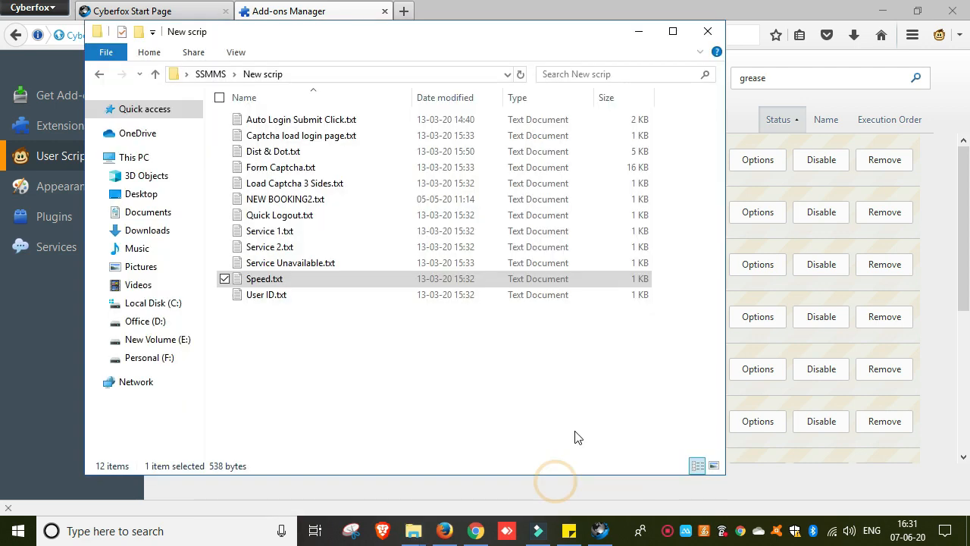
click(299, 302)
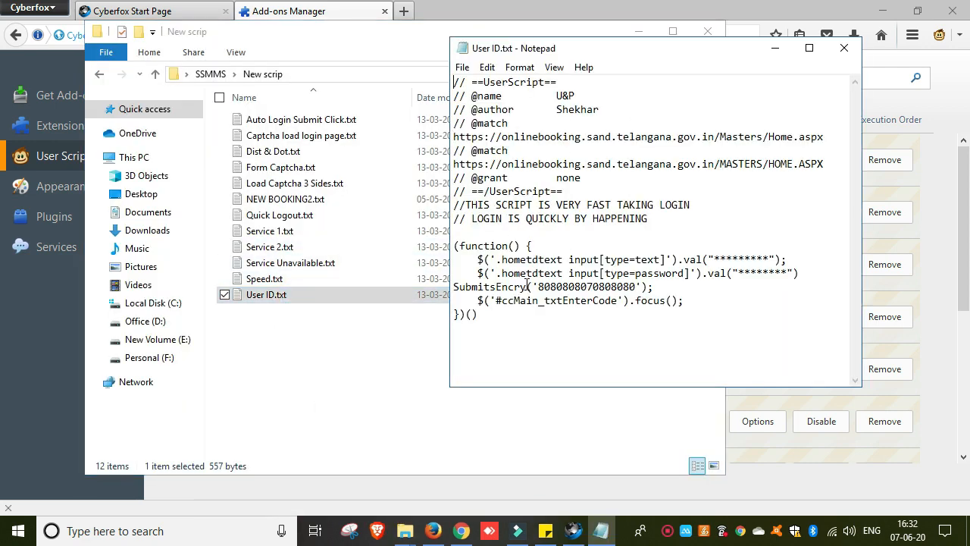
key(ctrl+a)
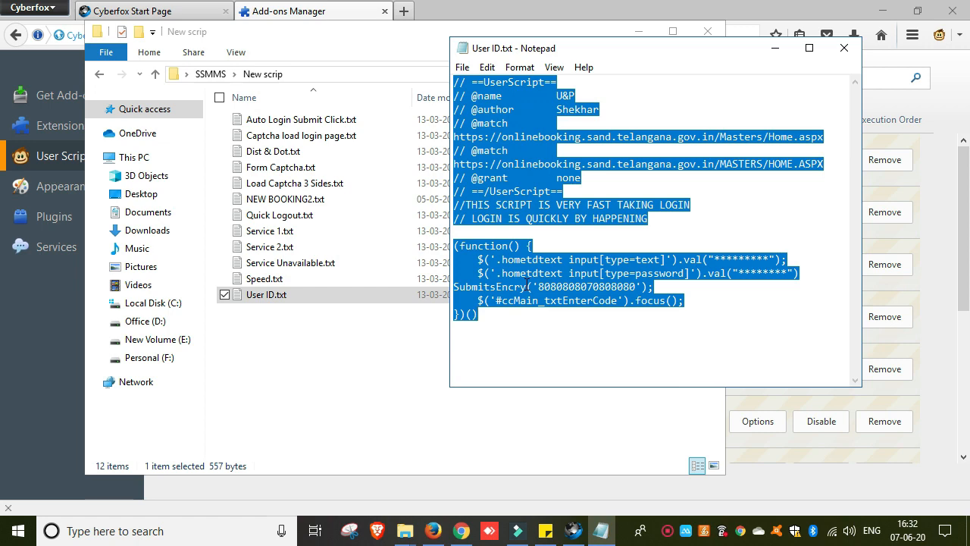
click(843, 48)
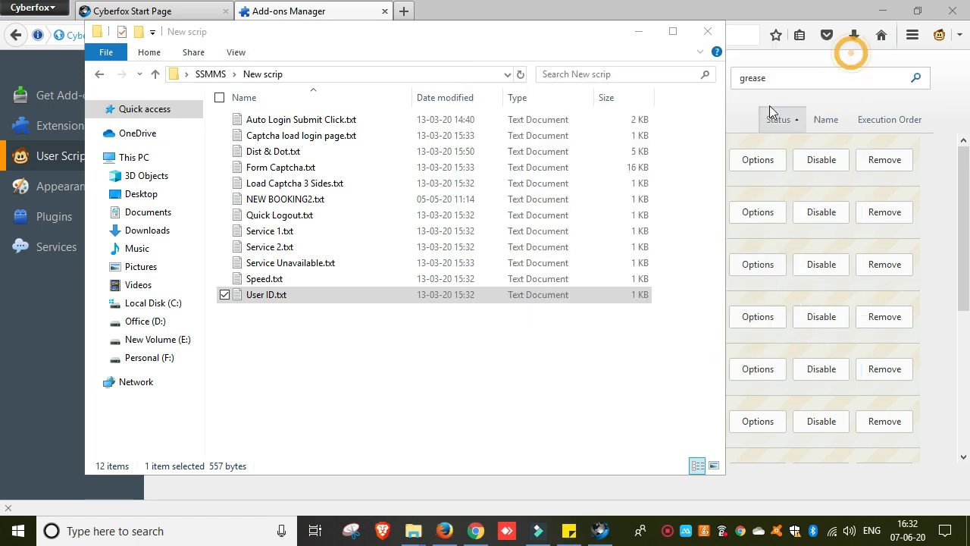
Return to Cyberfox and add the U&P user script from the clipboard, closing the script editor.
click(599, 531)
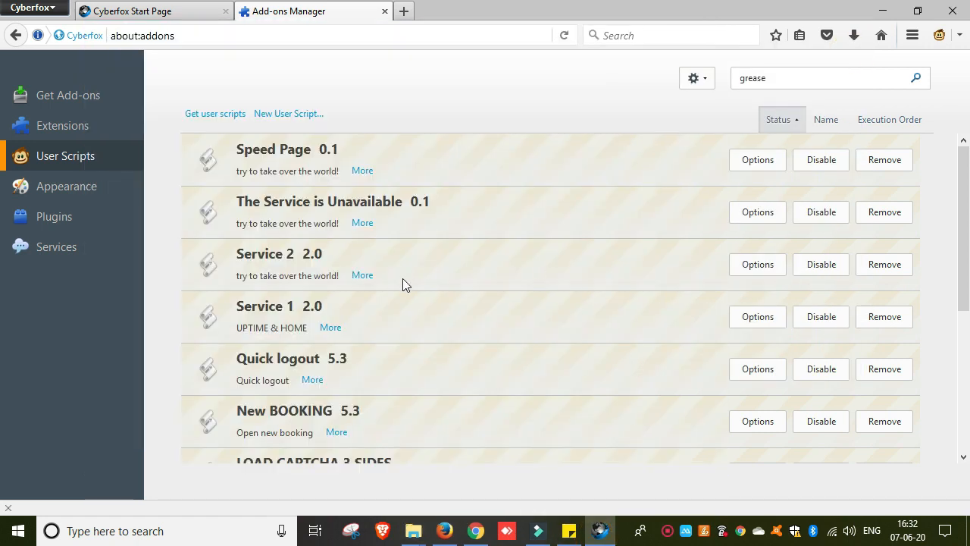
click(302, 114)
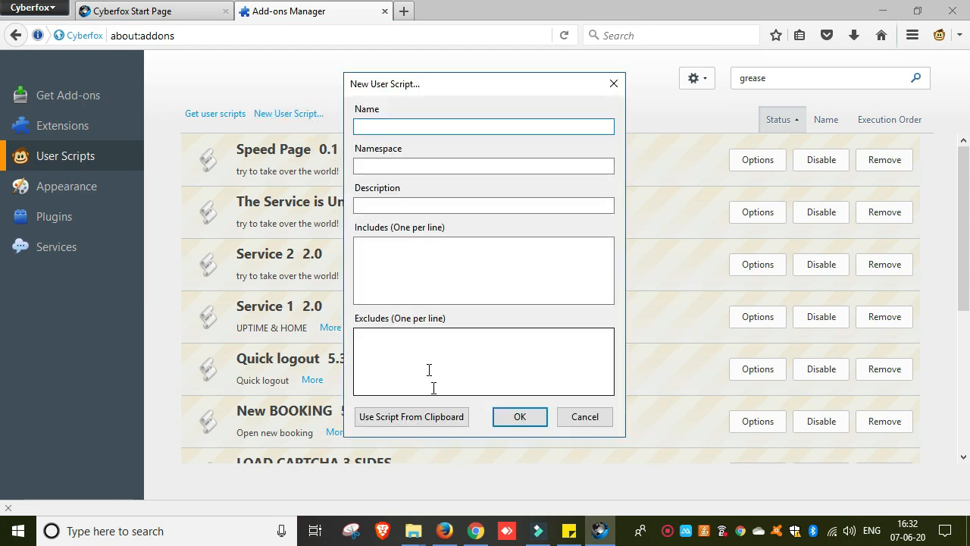
click(412, 417)
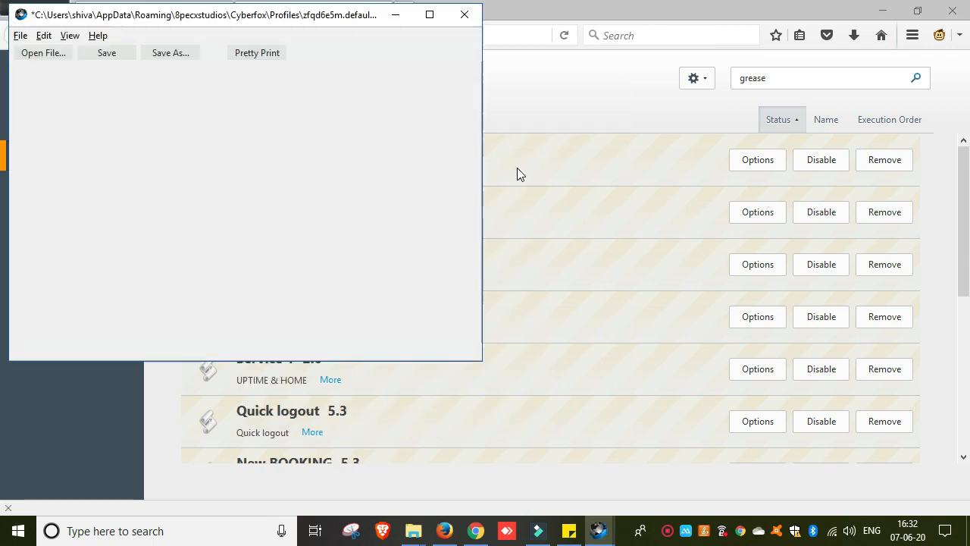
click(464, 15)
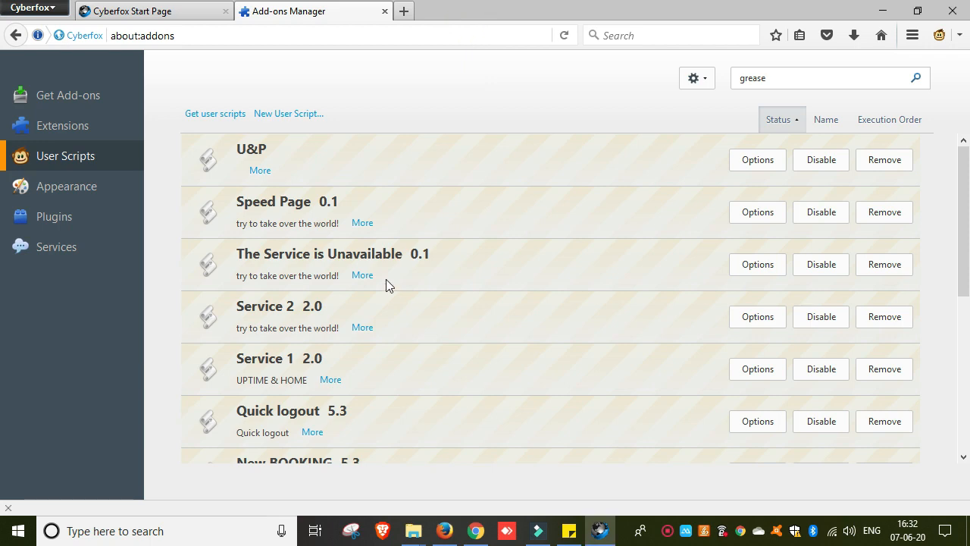
Edit the U&P user script, replacing the asterisk placeholders with the account's login ID and password, and save it, closing the editor.
scroll(386, 286, down, 3)
scroll(395, 341, down, 4)
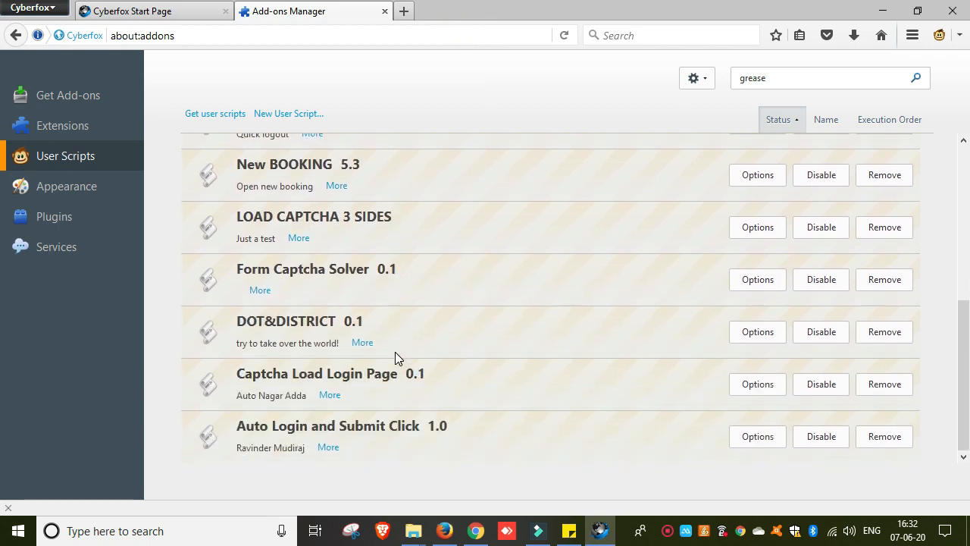
scroll(395, 353, up, 6)
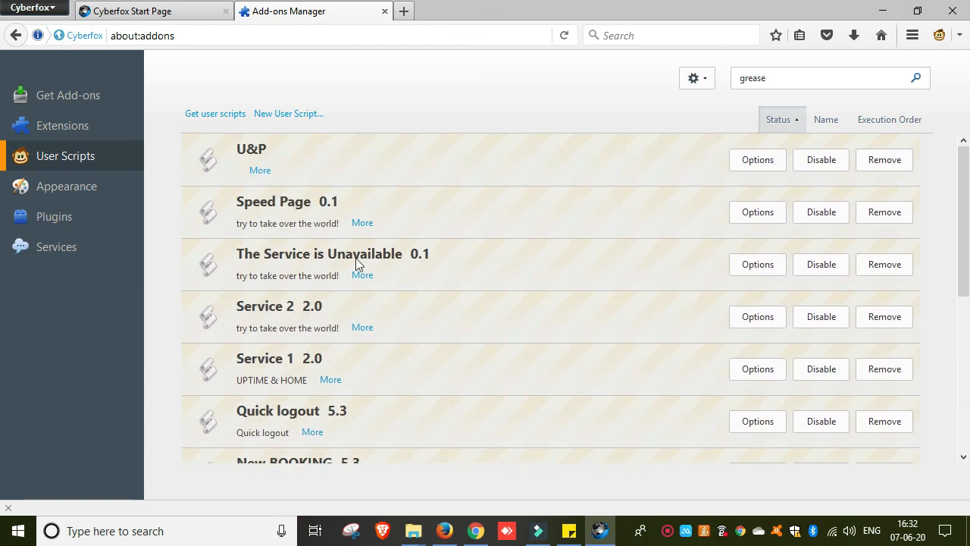
right_click(265, 152)
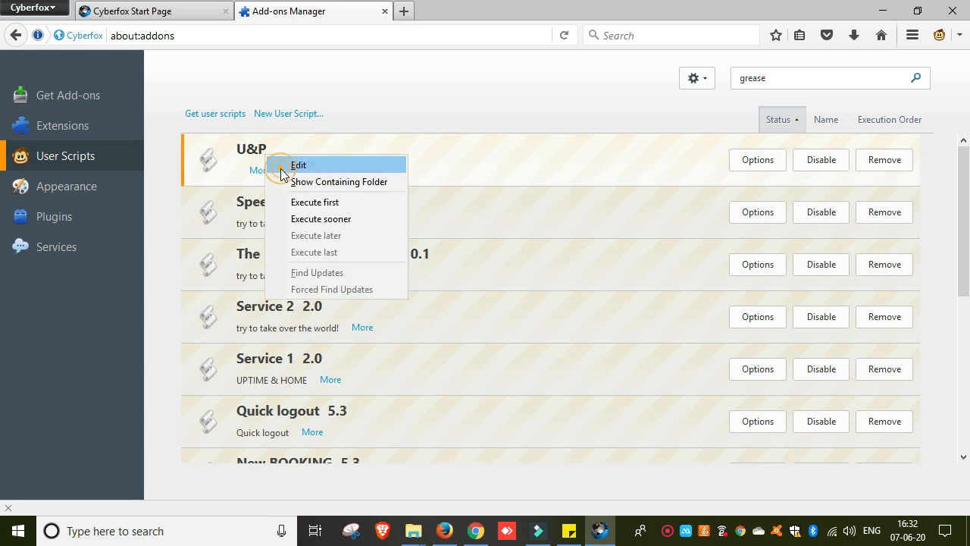
click(286, 163)
double_click(294, 195)
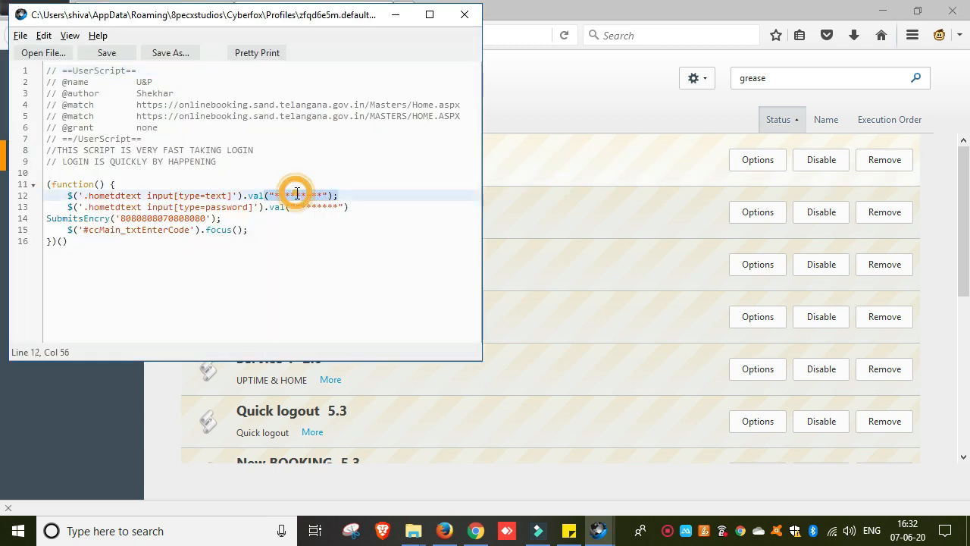
click(296, 195)
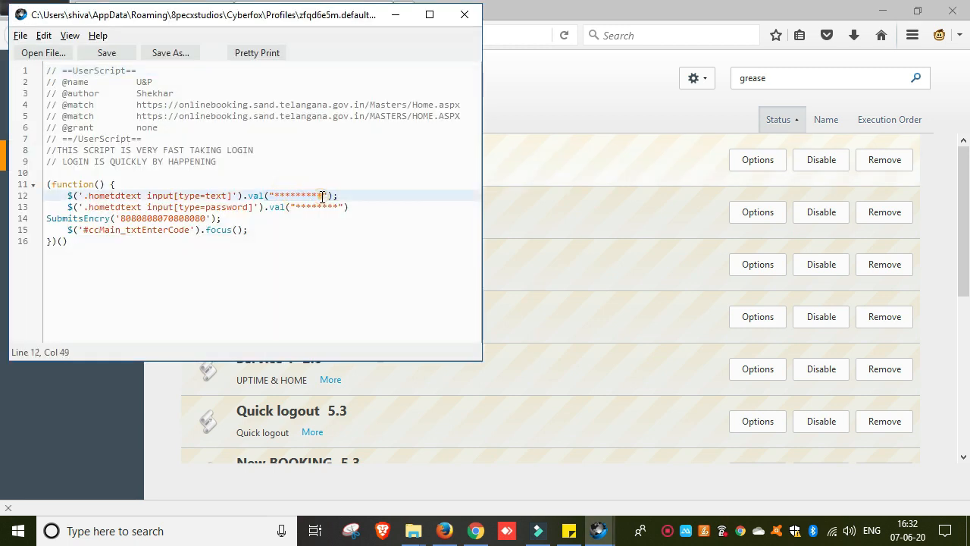
drag(322, 195, 275, 192)
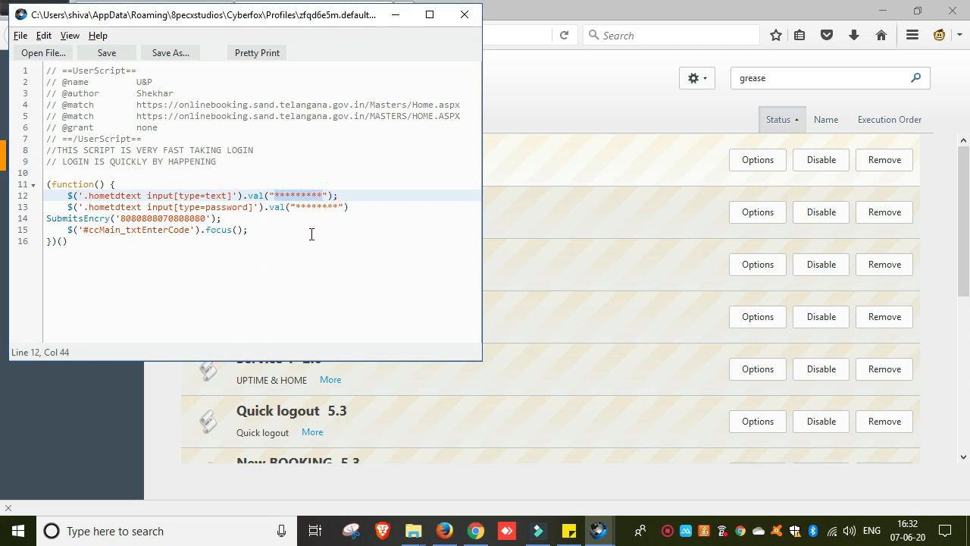
text(9)
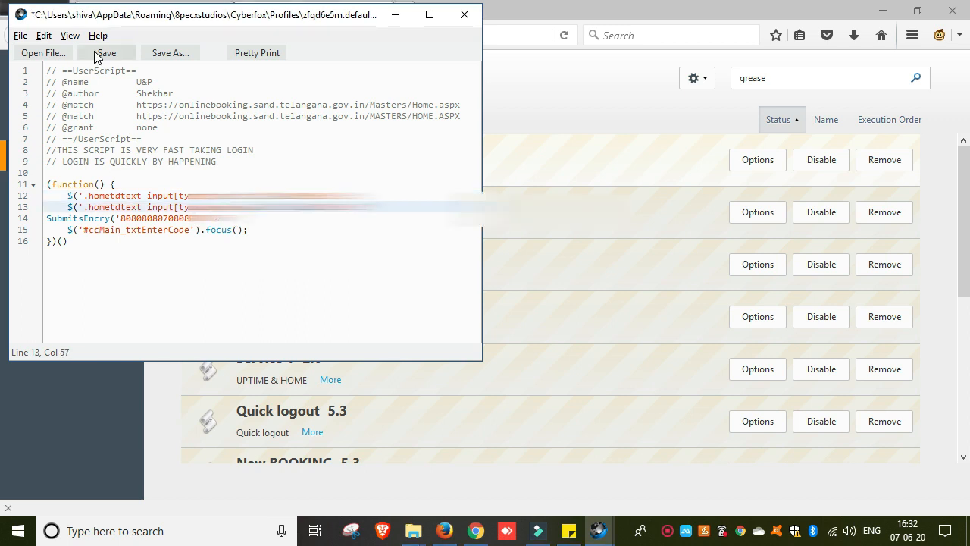
click(95, 54)
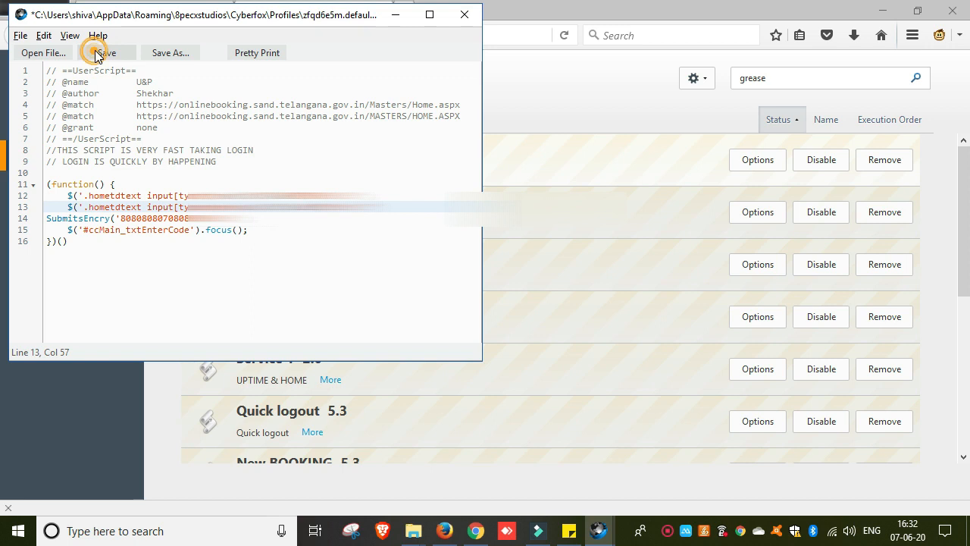
click(465, 16)
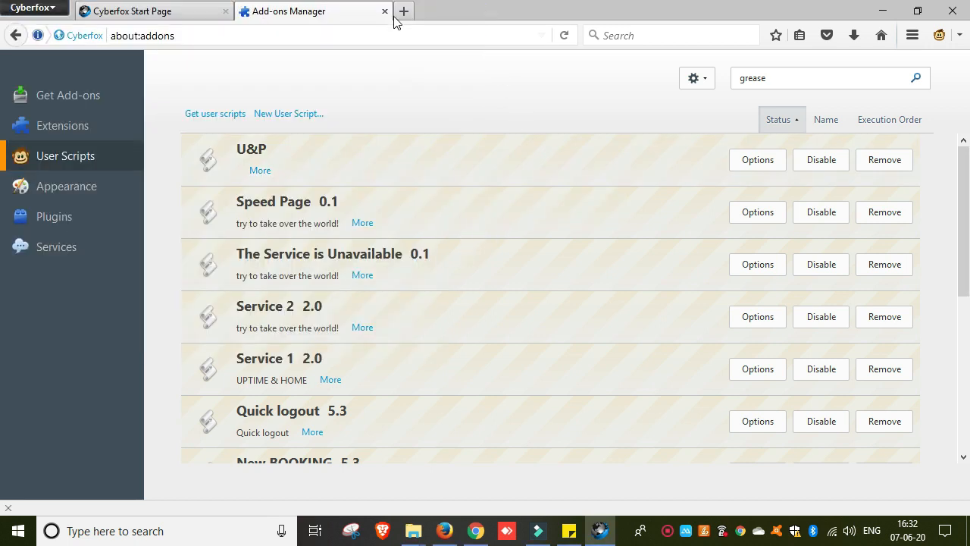
Check the SSMMS portal's Online Sand Bookings page in a new browser tab, closing the tab when done.
key(ctrl+t)
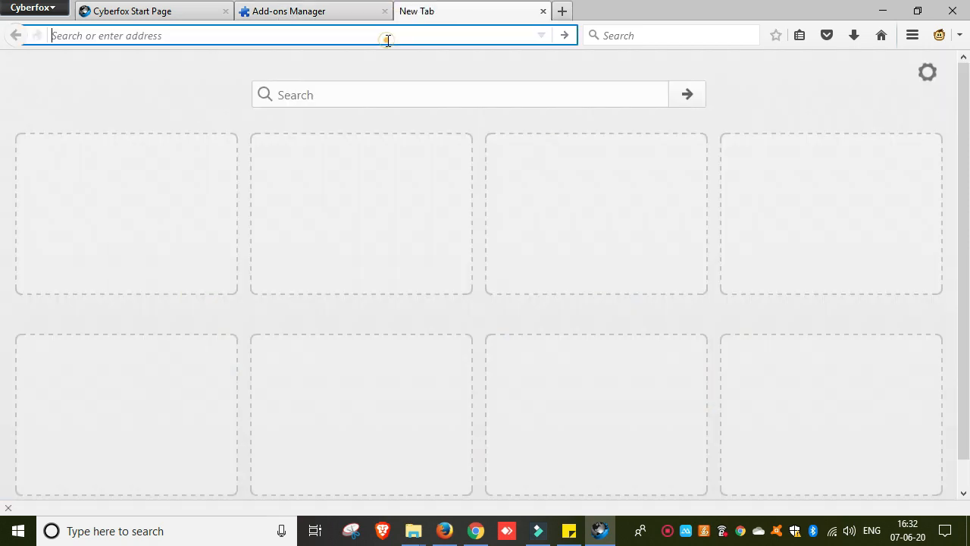
text(ssmm)
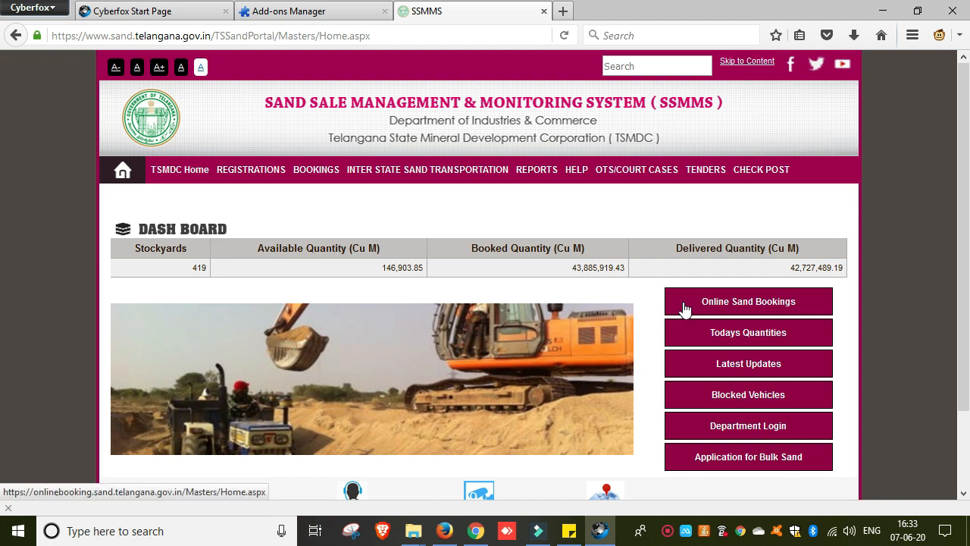
click(684, 308)
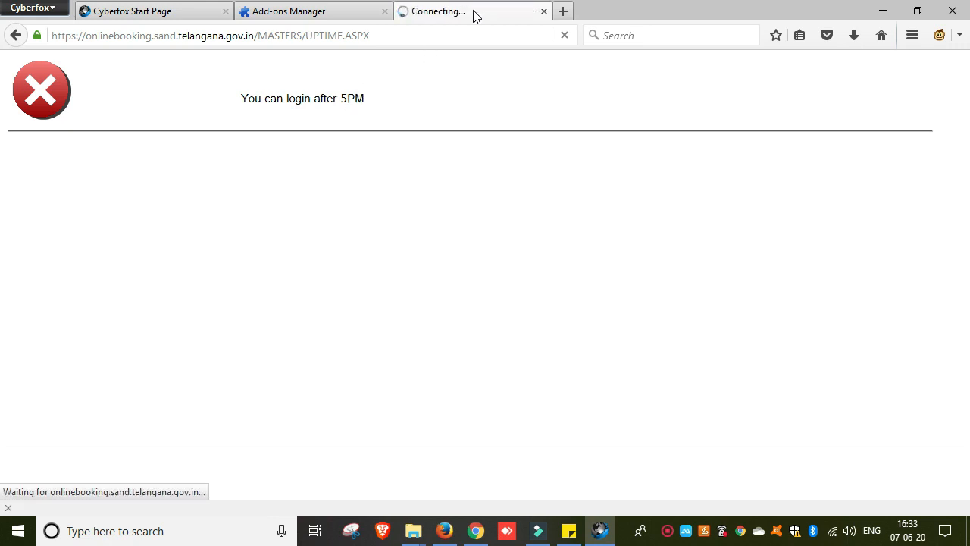
click(544, 12)
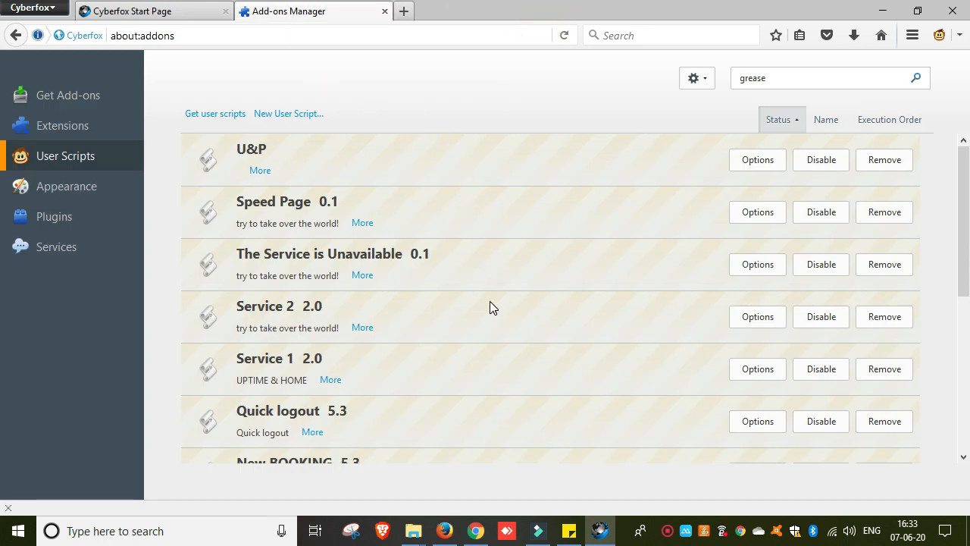
scroll(489, 301, down, 5)
scroll(432, 204, down, 2)
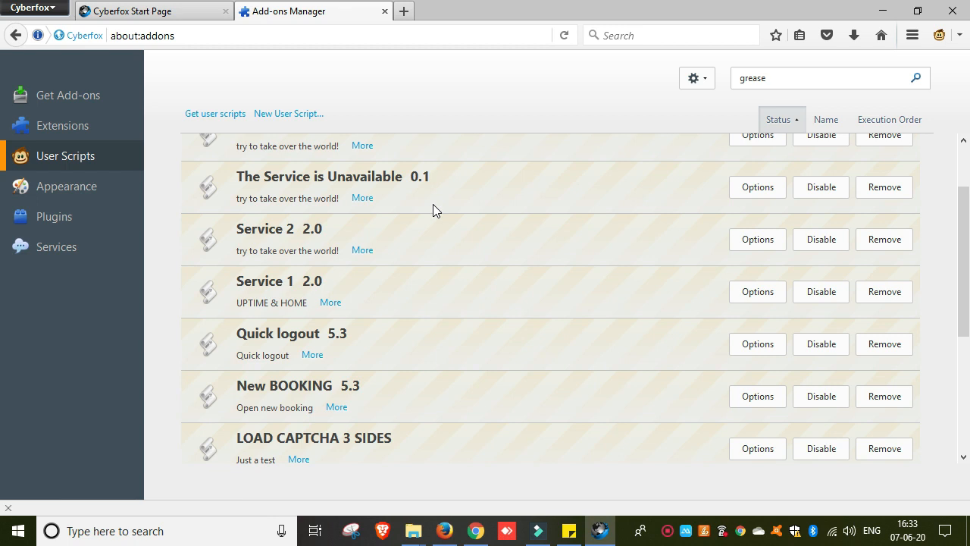
scroll(431, 206, up, 2)
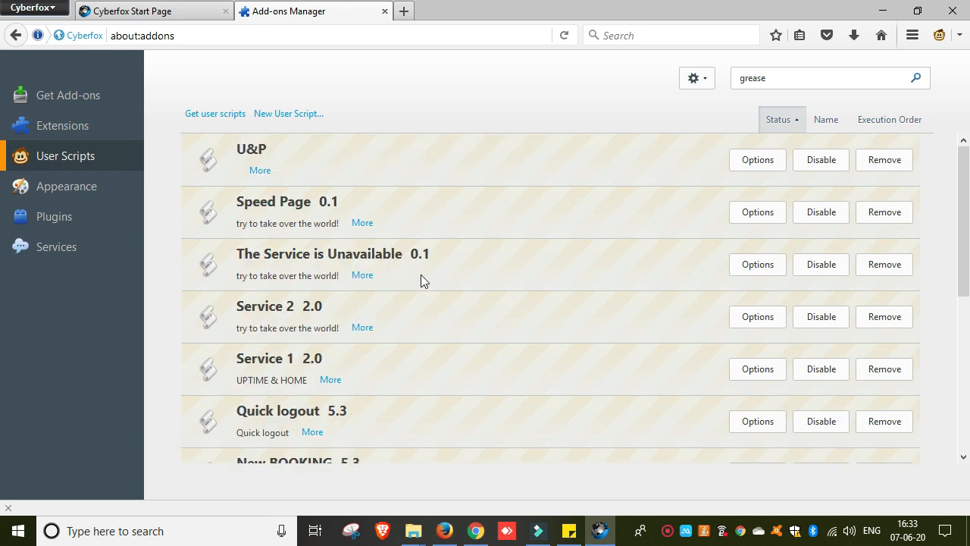